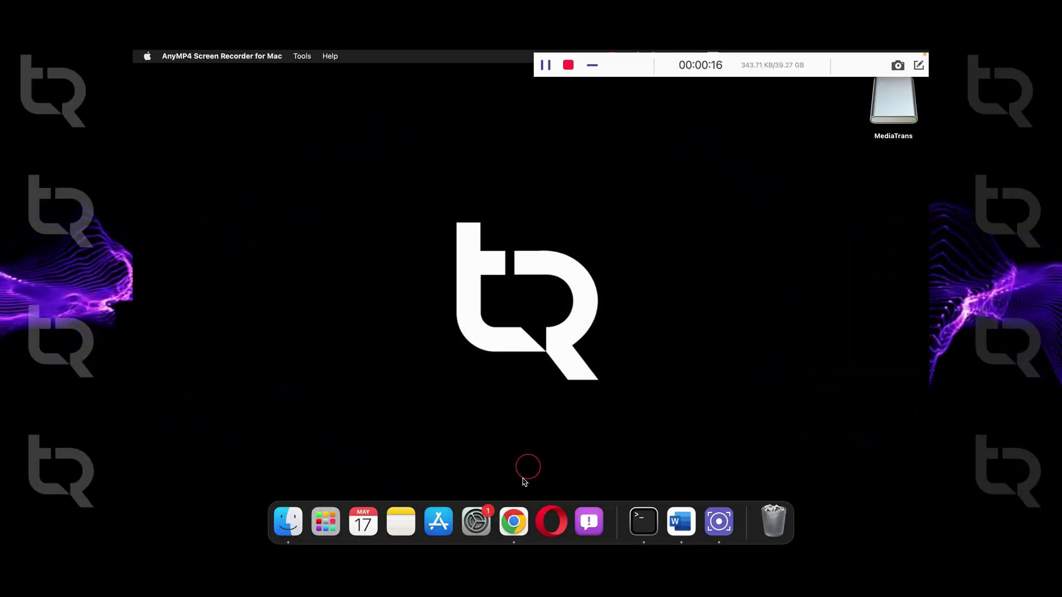
- In Chrome, ask ChatGPT for 30 crazy, not widely known tips and tricks for MAC users, separating trick and description in table columns
left_click(514, 522)
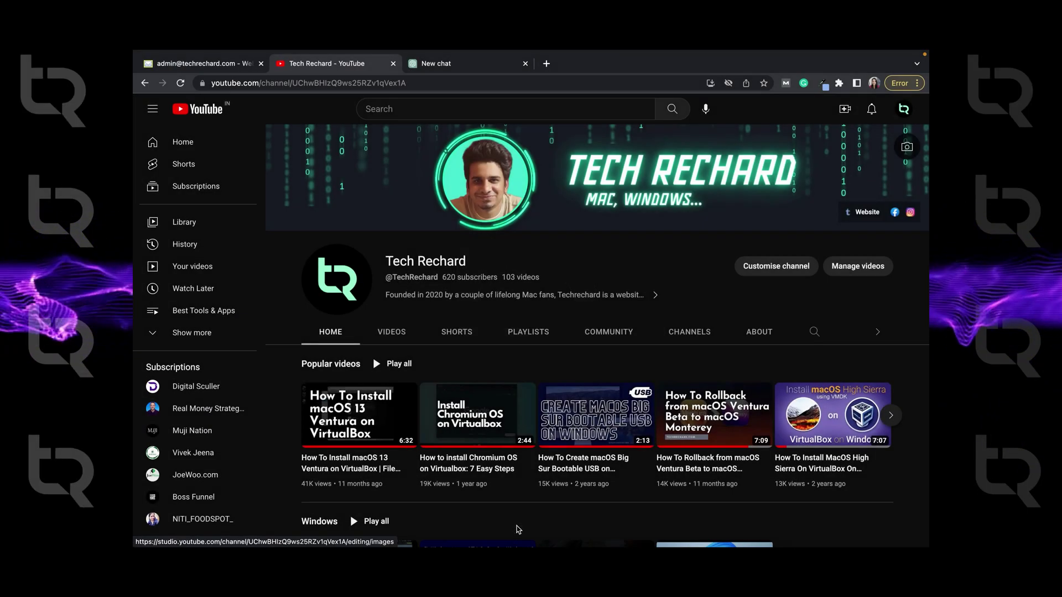
left_click(439, 65)
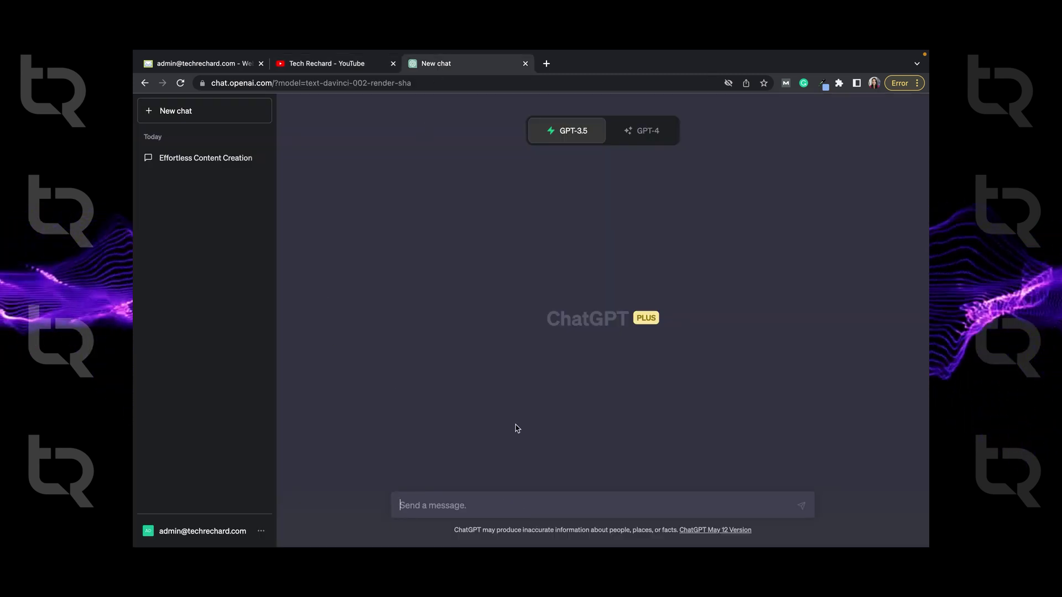
type("Tell me 30 crazy tips and tricks for MAC users that are not widely known. Separate the trick and its description in columns within a table.")
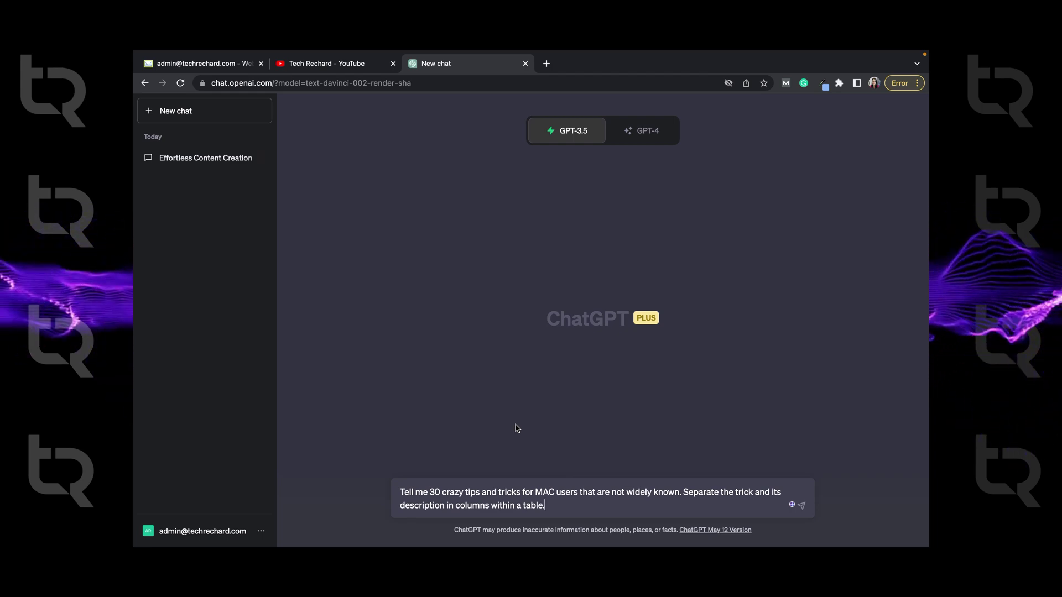
key("Return")
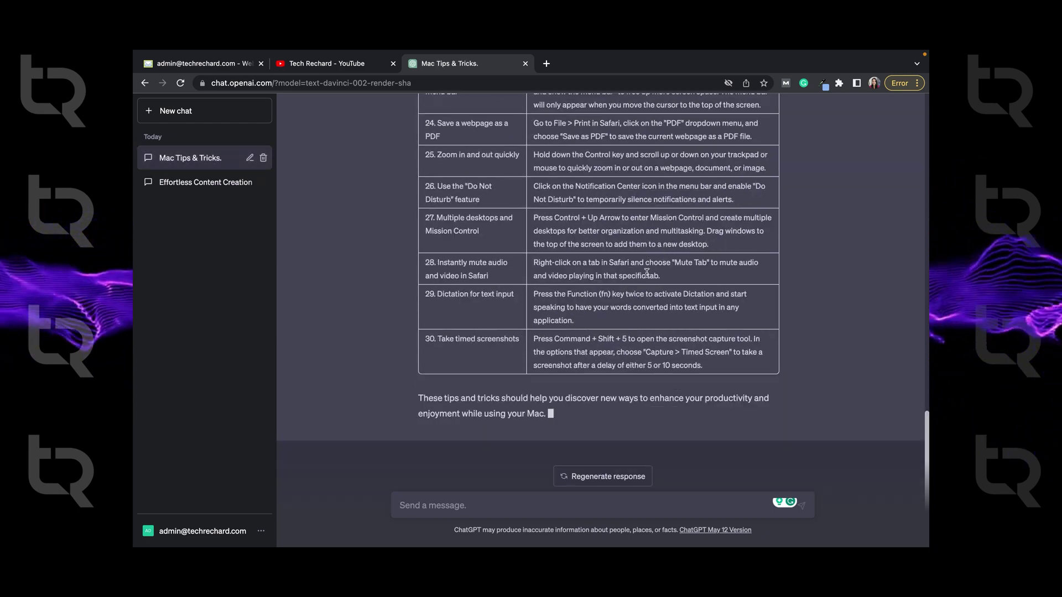
scroll(608, 249, "up", 15)
- Open canva.com in a new browser tab and create a blank square Instagram Post design
left_click(547, 63)
type("can")
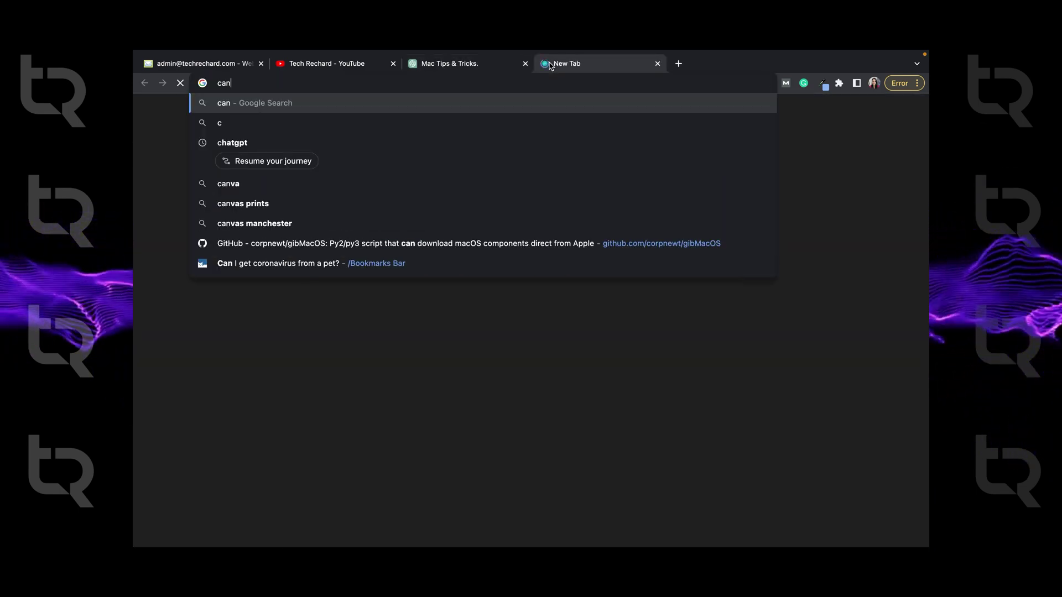
type("va")
key("Return")
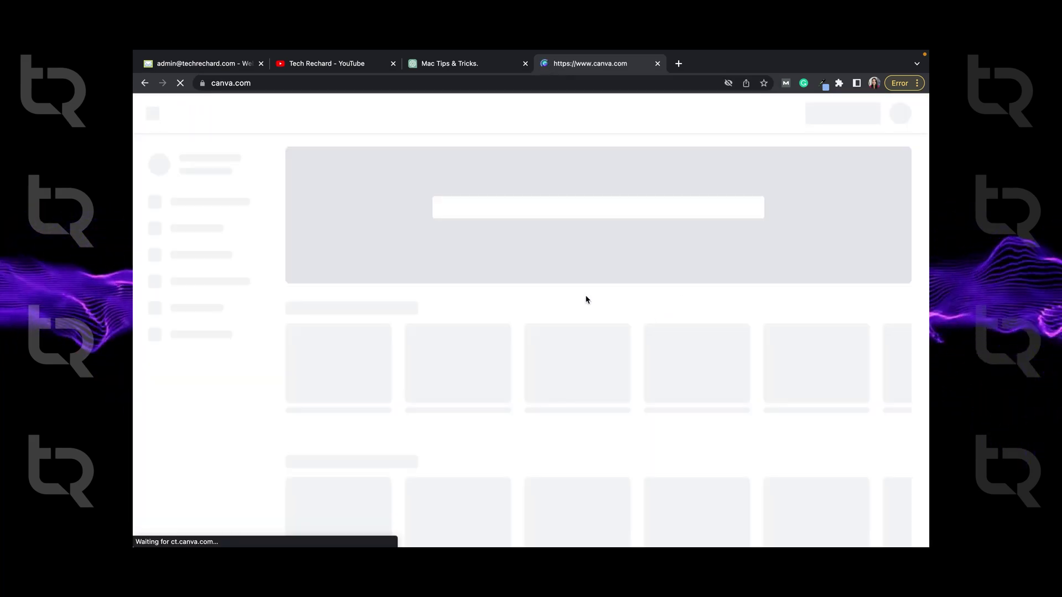
left_click(842, 113)
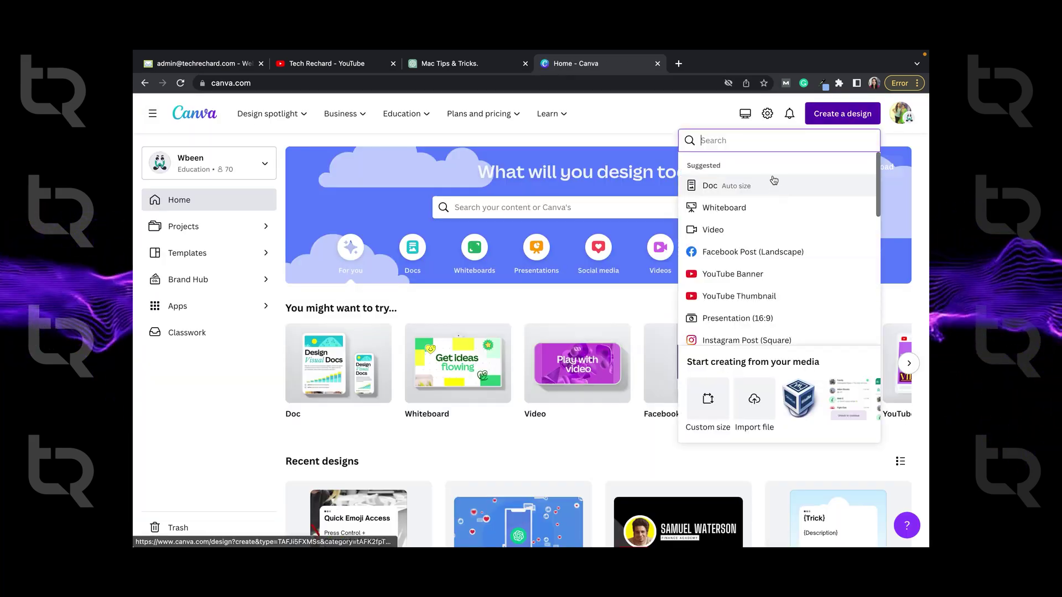
scroll(769, 232, "down", 2)
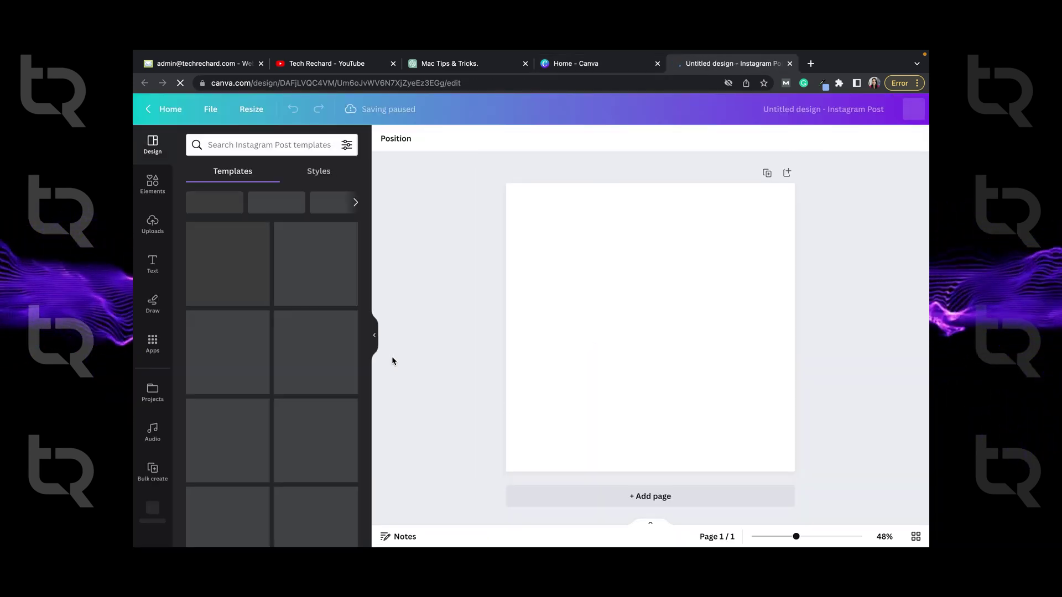
- Apply the recently used Grey and White Review Star Rating IG Post template to the blank page
scroll(305, 376, "down", 5)
scroll(306, 376, "down", 3)
scroll(304, 374, "up", 10)
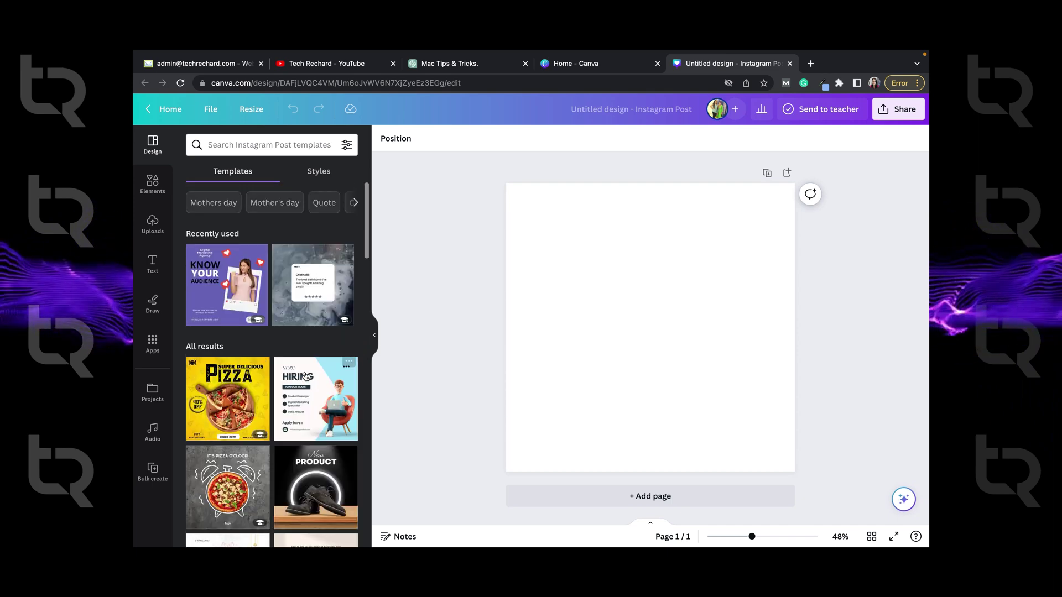
left_click(314, 286)
- Enlarge the white review card outward at its upper-left and lower-right corners, leaving a margin of background around it
left_click(693, 268)
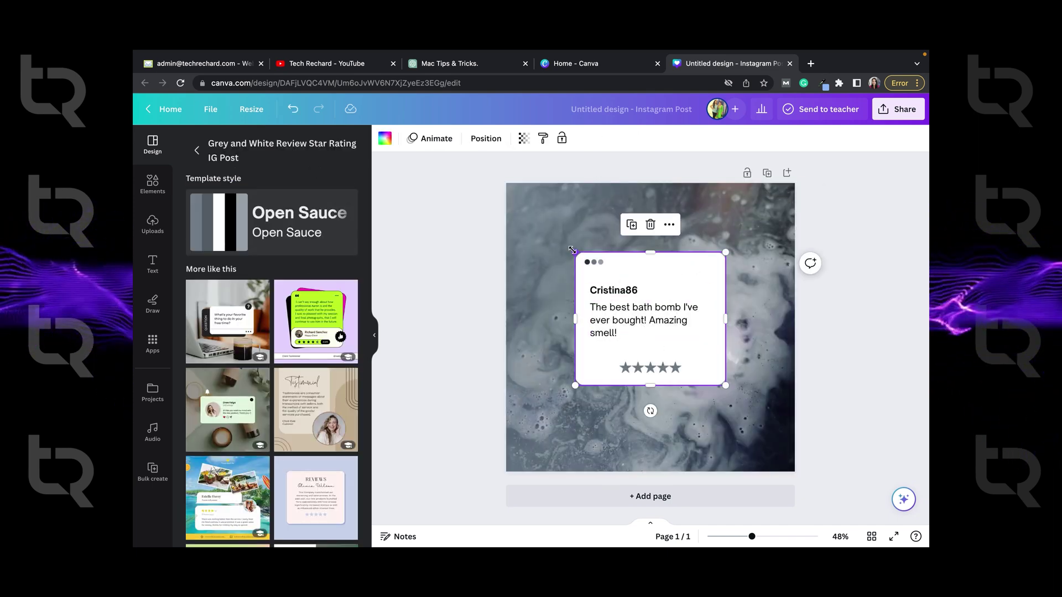
left_click_drag(575, 252, 538, 220)
left_click_drag(725, 385, 761, 418)
- Select the three small decorative dots together and move them into the upper-left corner of the enlarged card
mouse_move(605, 267)
left_mouse_down()
mouse_move(582, 267)
mouse_move(601, 267)
left_mouse_up()
left_click(588, 262)
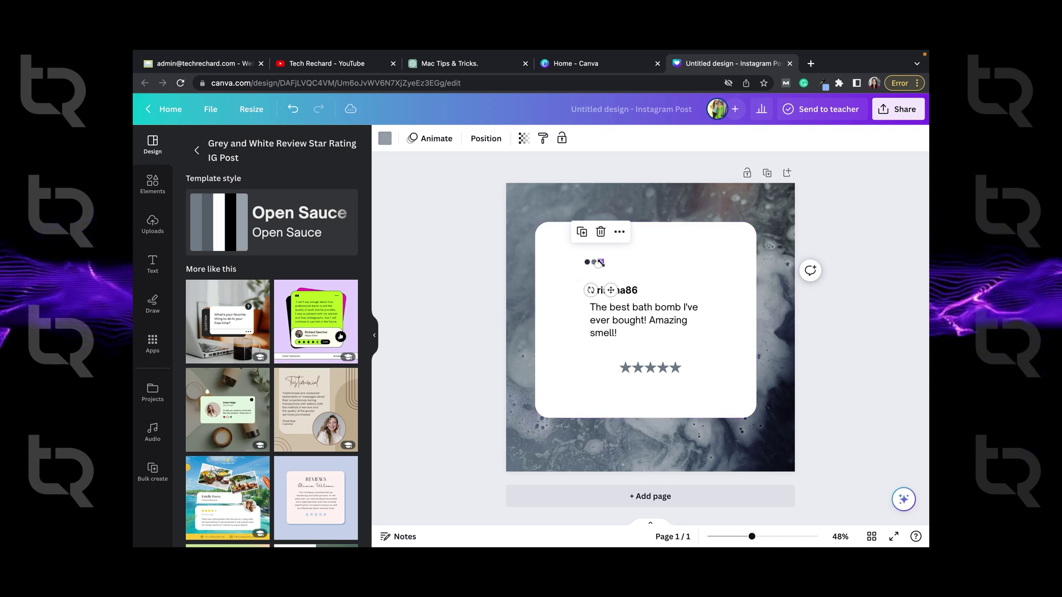
left_click(594, 262)
left_click(601, 263)
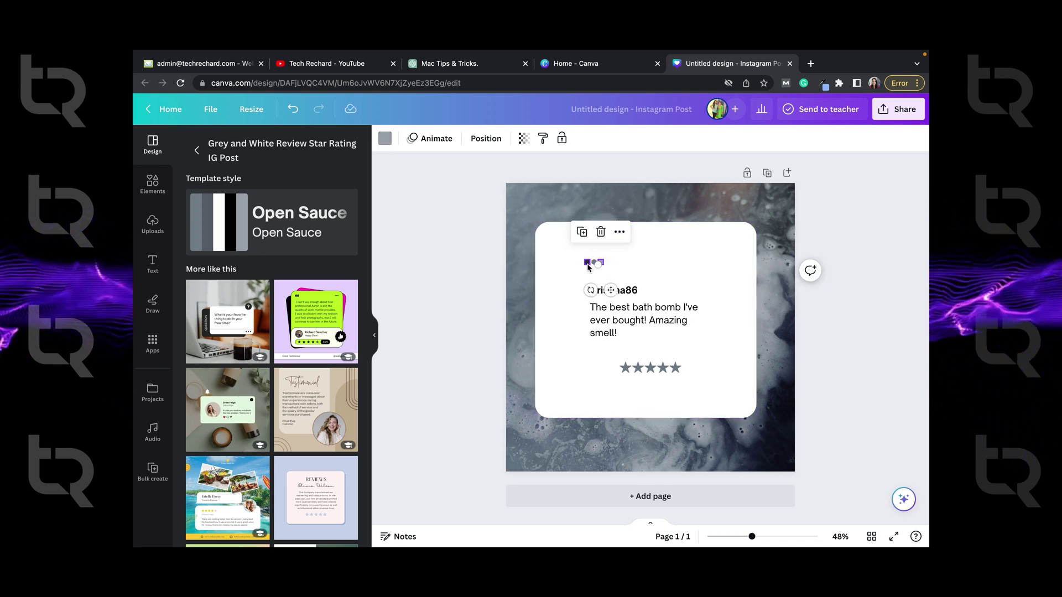
left_click(587, 263)
left_click(594, 263, "shift")
left_click_drag(601, 266, 601, 266)
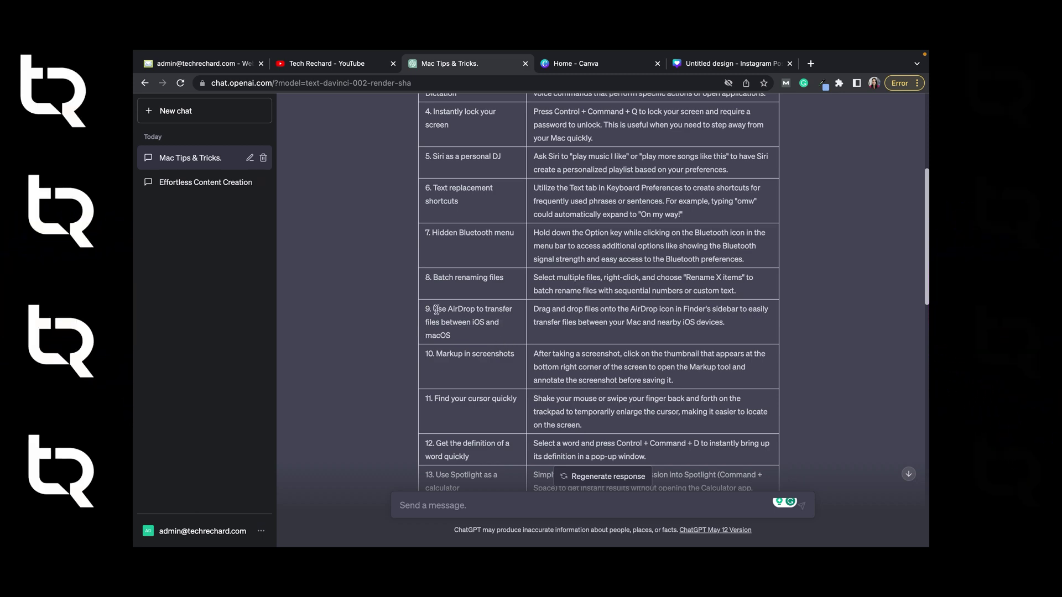
- Copy trick 9's title, "Use AirDrop to transfer files between iOS and macOS", from ChatGPT and paste it over the reviewer name on the card
left_click_drag(433, 309, 451, 335)
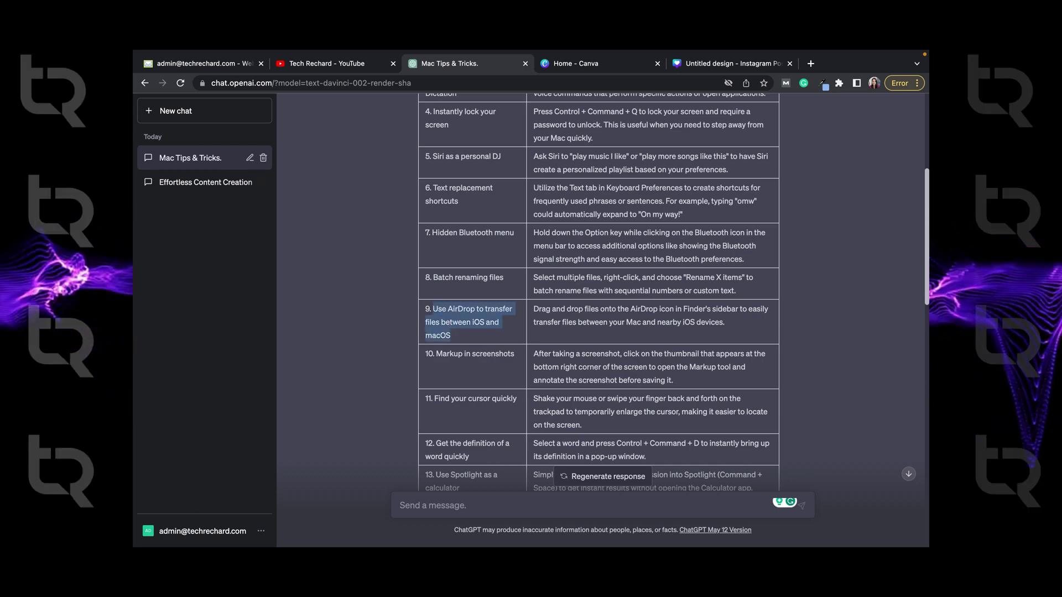
right_click(462, 323)
left_click(509, 348)
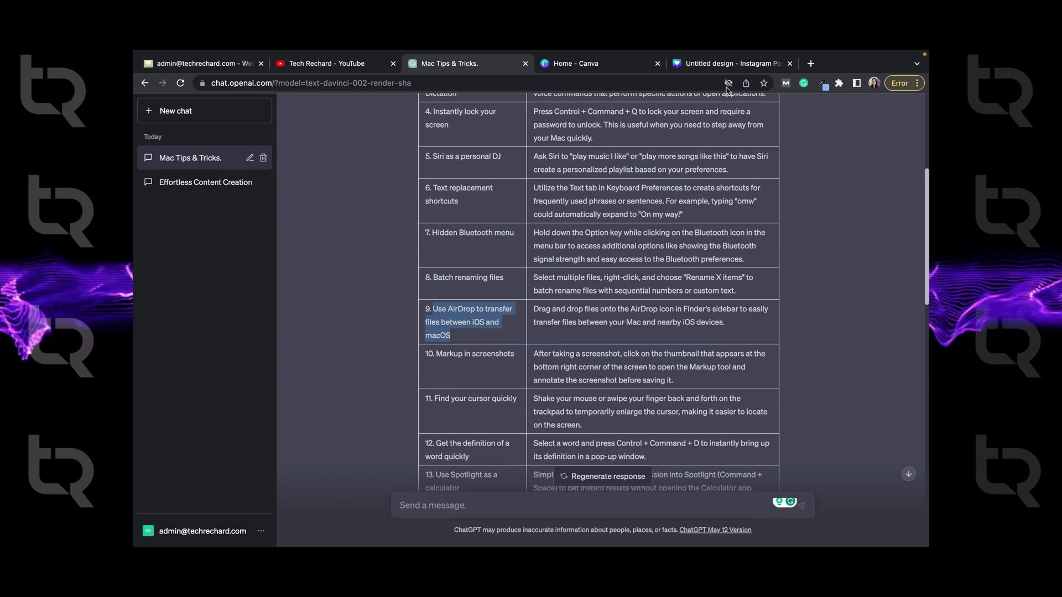
left_click(719, 65)
left_click(577, 258)
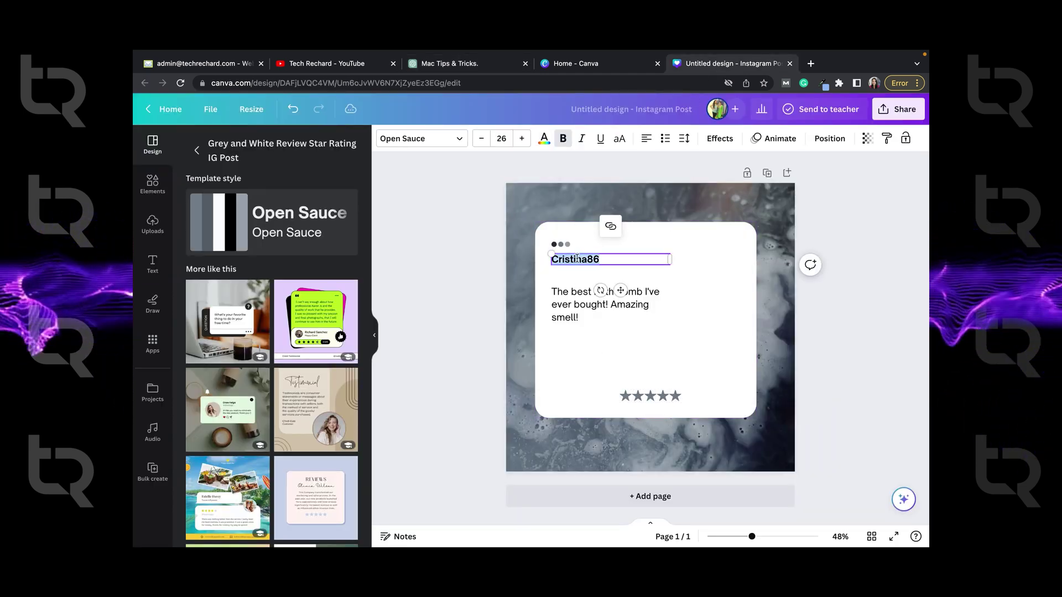
key("super+v")
- Replace the review text with trick 9's description copied from the ChatGPT table, and widen its text box to nearly the card's width
left_click(449, 63)
left_click_drag(533, 309, 724, 323)
right_click(690, 315)
left_click(621, 349)
left_click(724, 63)
left_click(584, 342)
key("super+v")
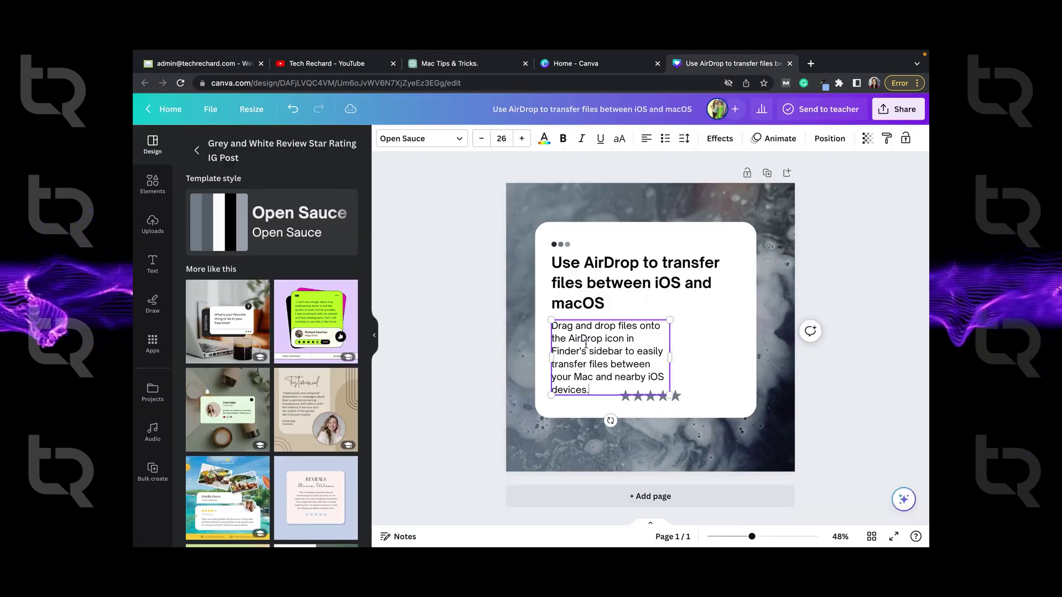
left_click_drag(670, 357, 739, 344)
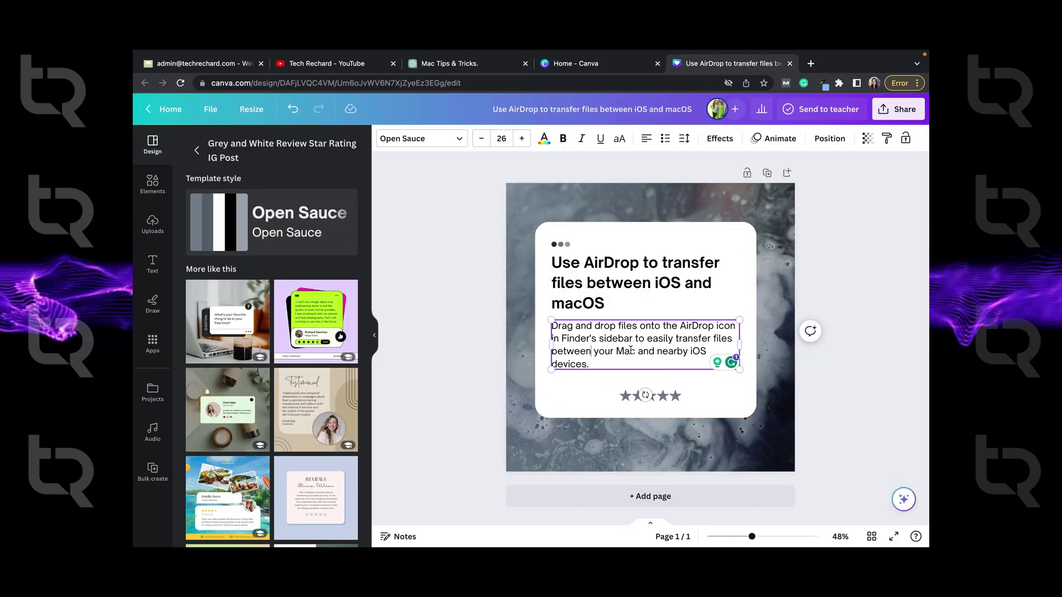
- Search the elements for "macbook" and add the photo of a laptop on a white desk to the page
left_click(520, 331)
left_click(152, 184)
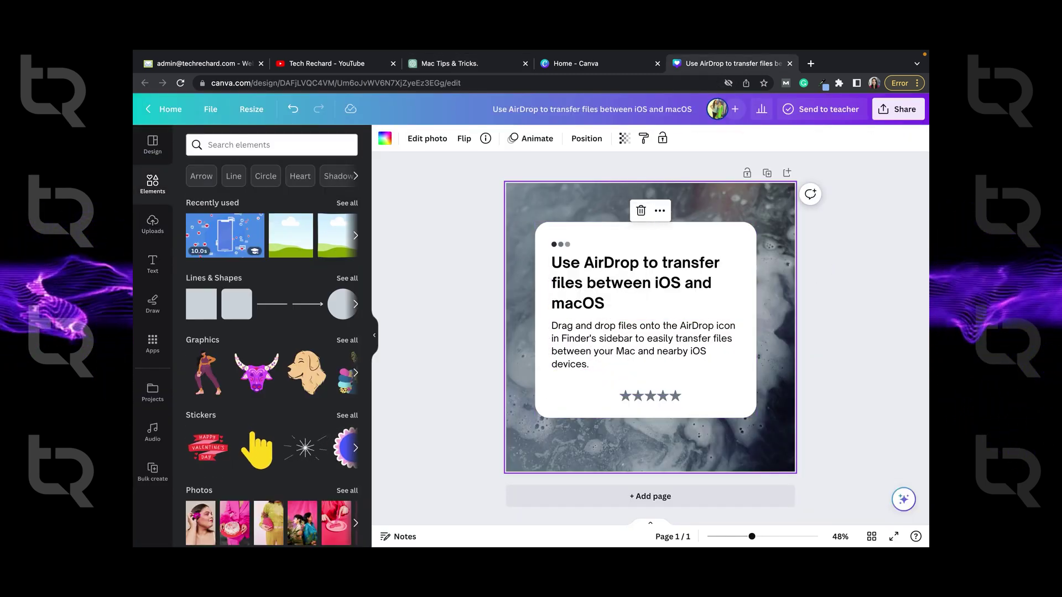
type("macbook")
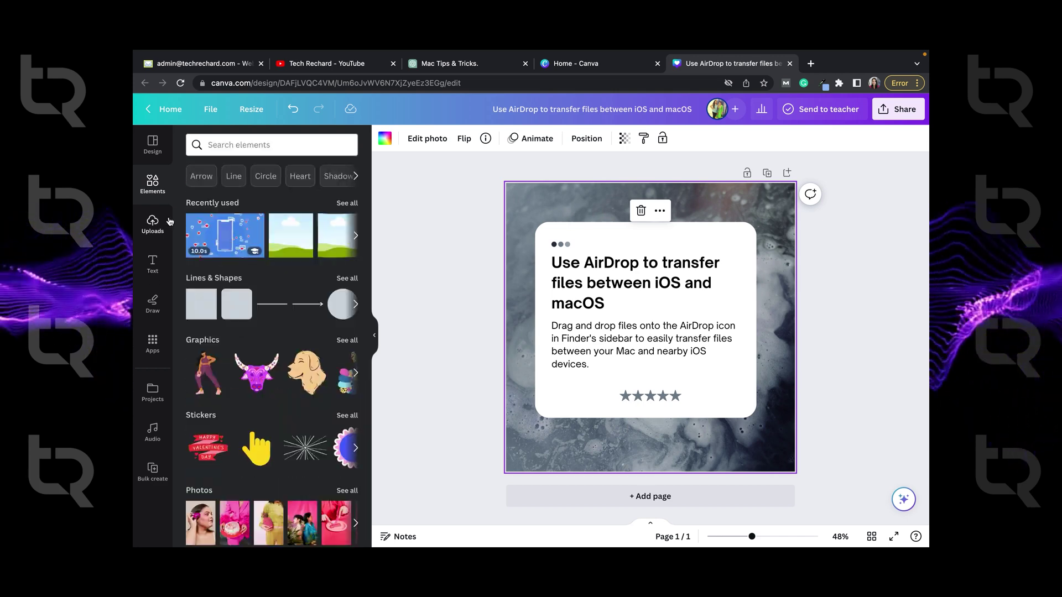
key("Return")
left_click(301, 337)
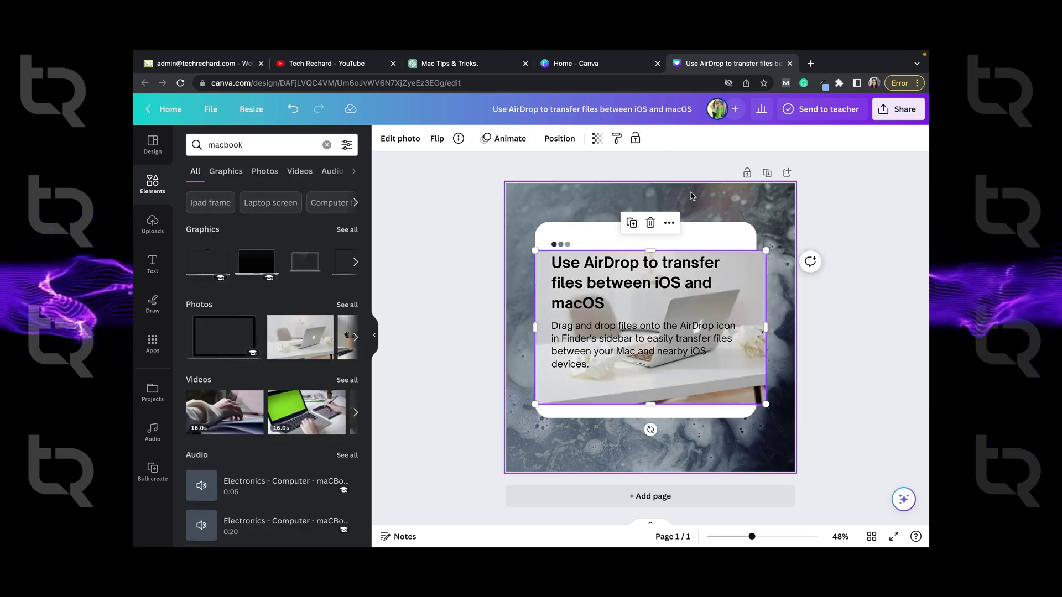
- Delete the template's marbled background and enlarge the laptop photo to cover the page behind the card
left_click(691, 196)
key("BackSpace")
left_click_drag(681, 282, 710, 215)
left_click_drag(564, 336, 369, 513)
left_click(558, 138)
left_click(325, 169)
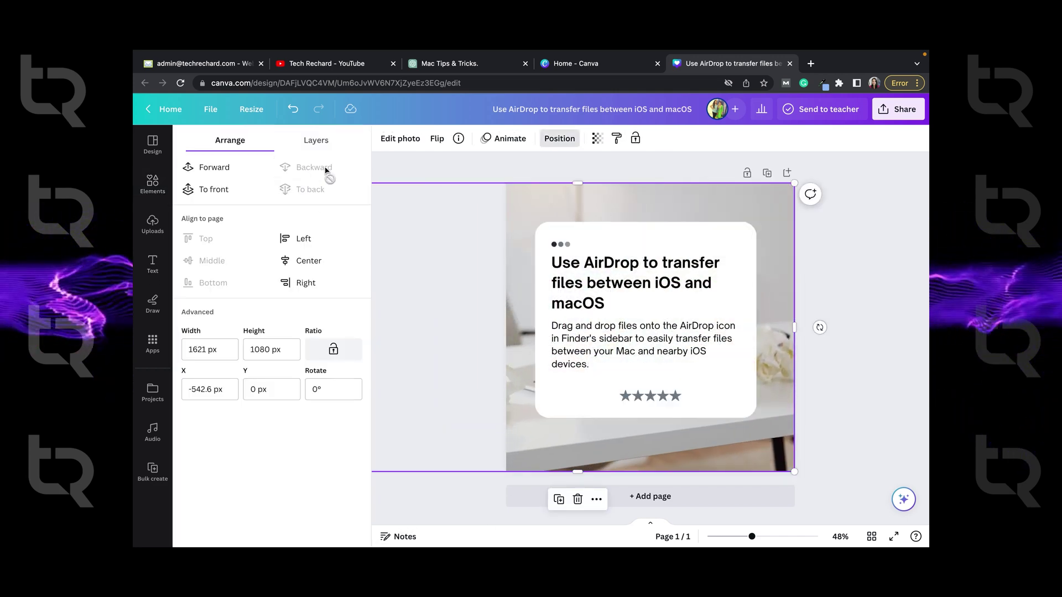
- Enlarge the white card slightly at its lower-right corner and shift the star rating down a little
left_click(738, 395)
left_click_drag(755, 418, 765, 427)
left_click_drag(666, 394, 666, 404)
left_click(828, 327)
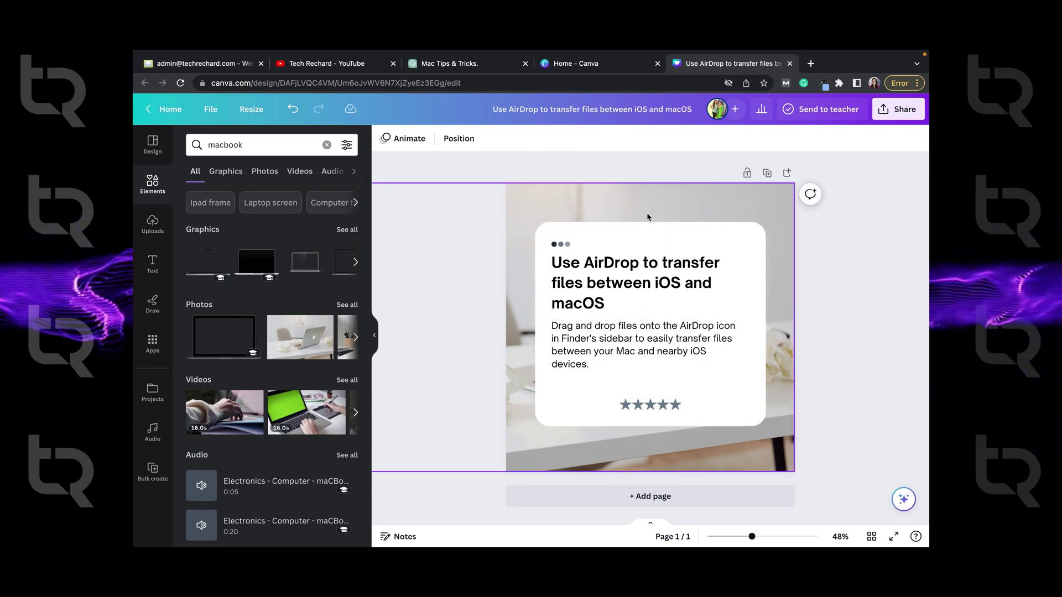
- Review the first tricks in the ChatGPT table, return to the Canva design and look at the available Canva apps
left_click(466, 66)
scroll(521, 289, "up", 3)
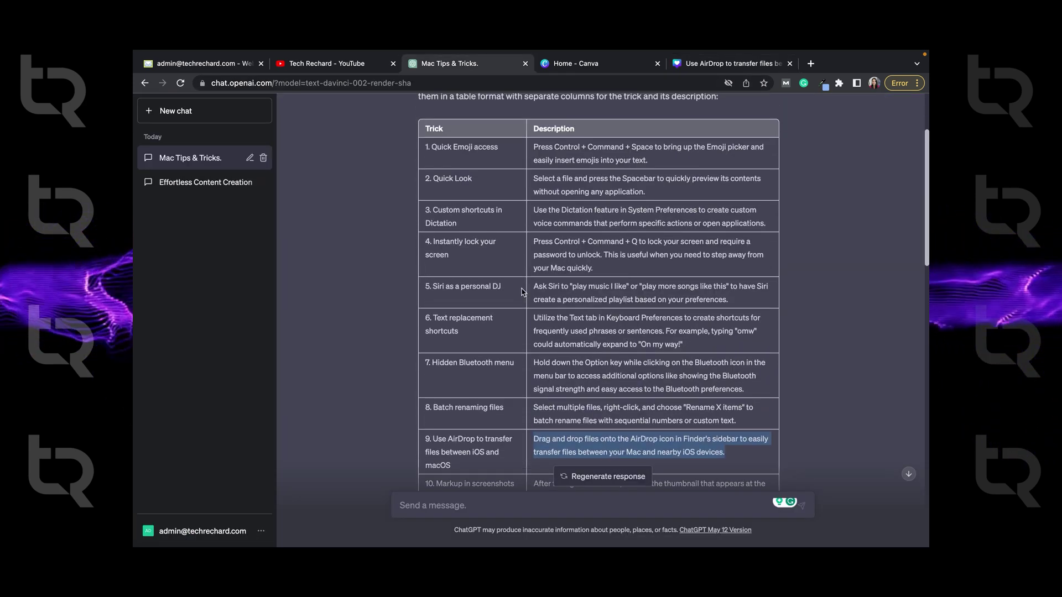
scroll(521, 292, "up", 1)
left_click(521, 292)
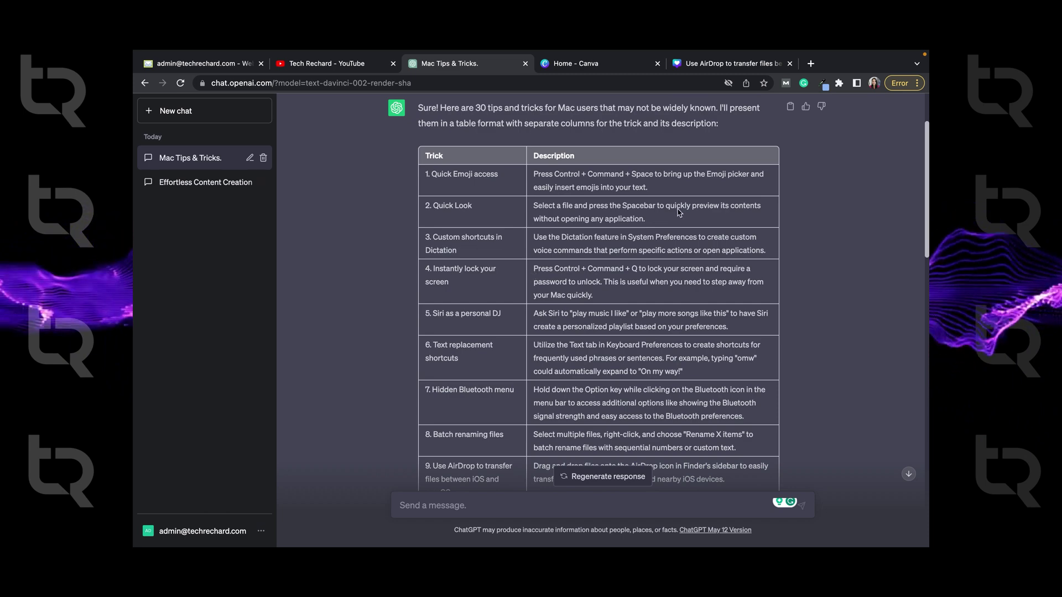
left_click(738, 64)
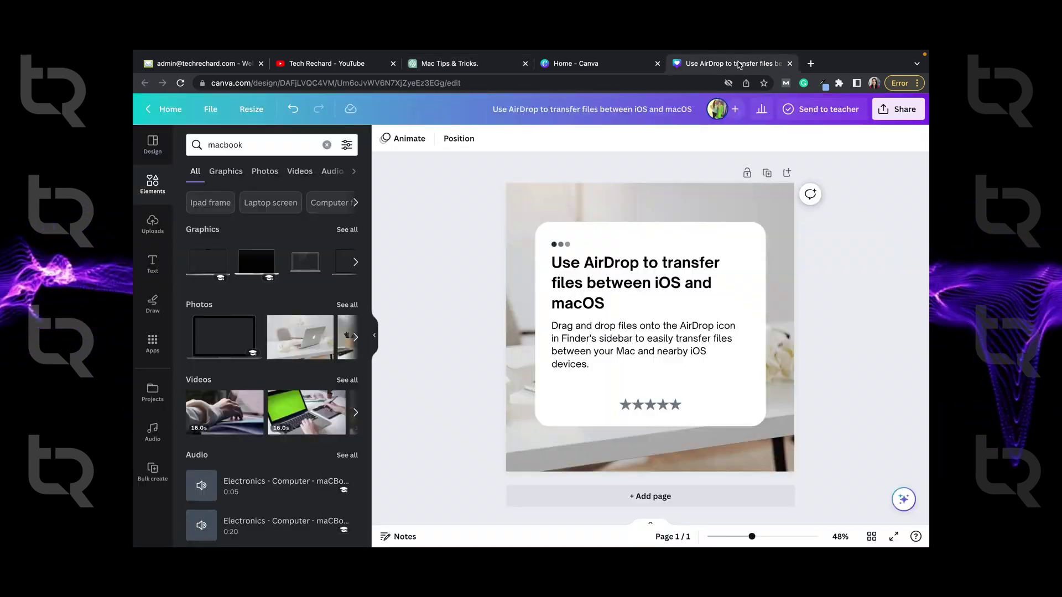
left_click(152, 344)
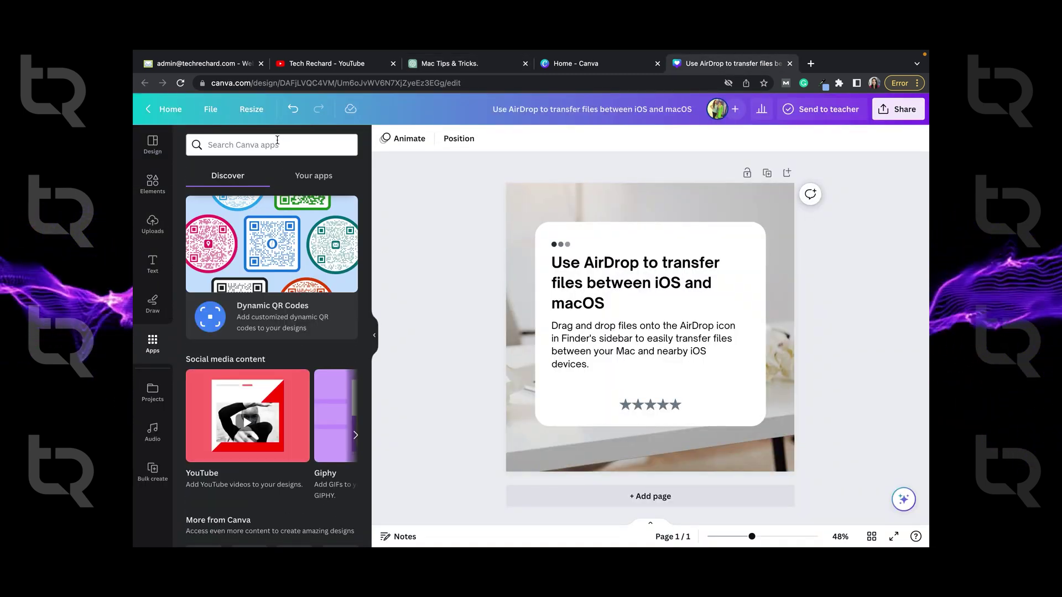
left_click(277, 141)
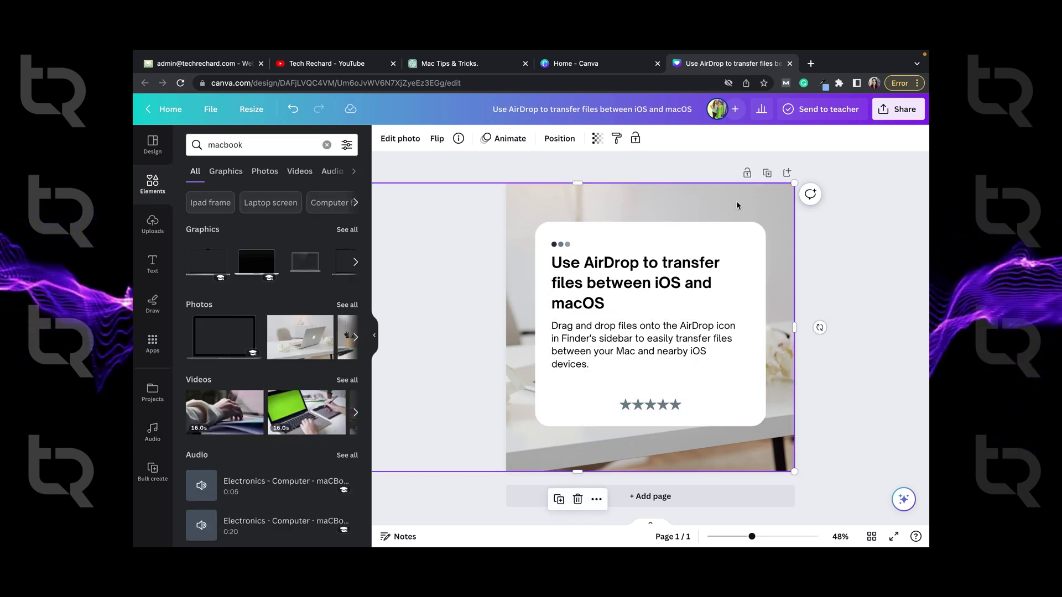
- Delete the laptop background photo and insert a square frame from the full Frames collection
key("Delete")
left_click(326, 145)
scroll(298, 358, "down", 5)
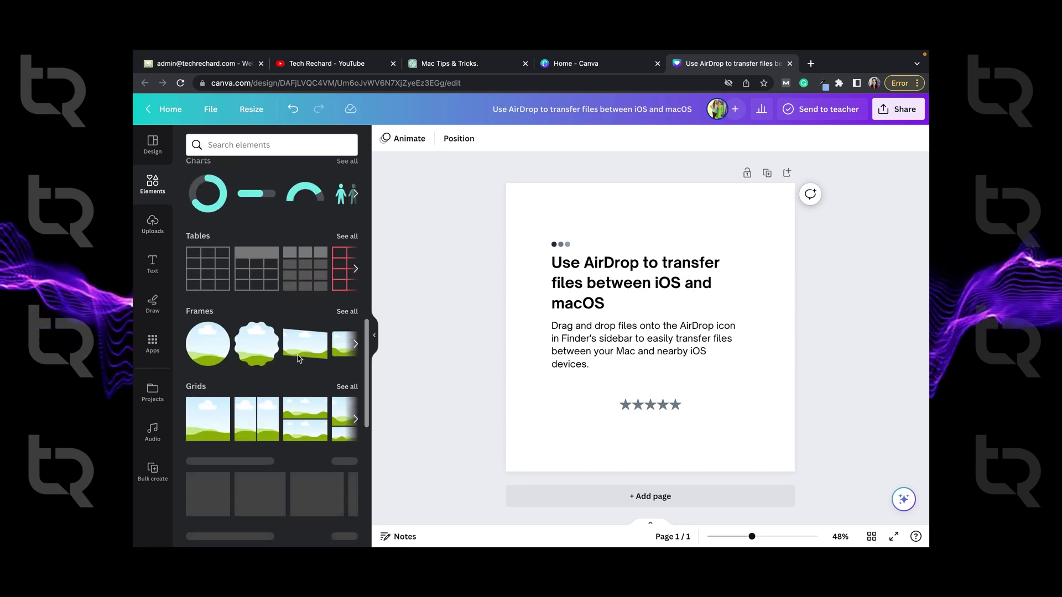
left_click(347, 314)
scroll(279, 442, "down", 5)
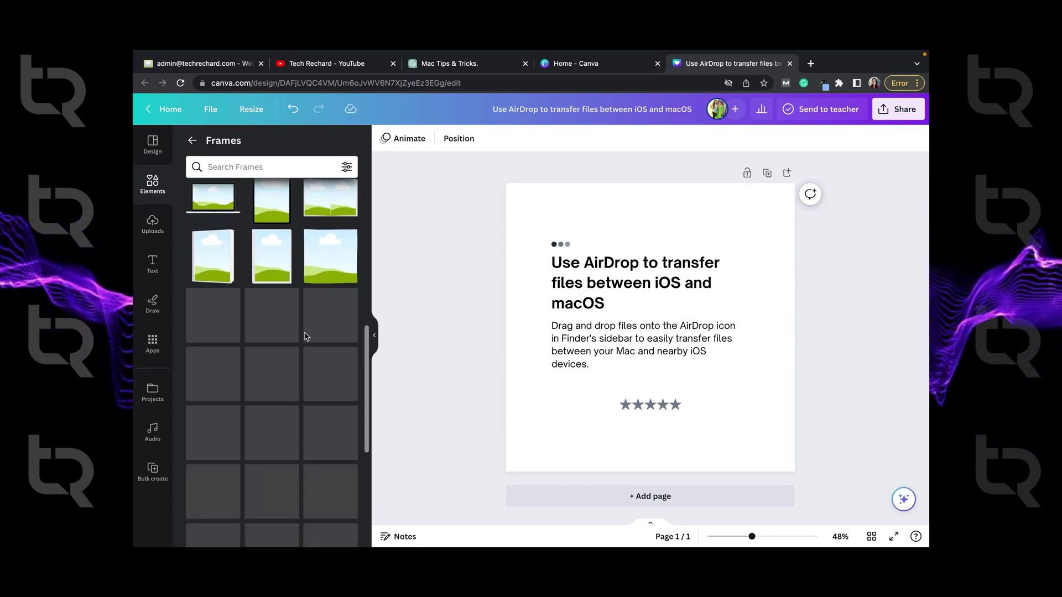
left_click(330, 256)
- Enlarge the frame to cover the whole 1080 x 1080 px page and send it to the back
left_click_drag(649, 387, 722, 254)
left_click_drag(651, 326, 505, 471)
left_click(485, 138)
left_click(311, 189)
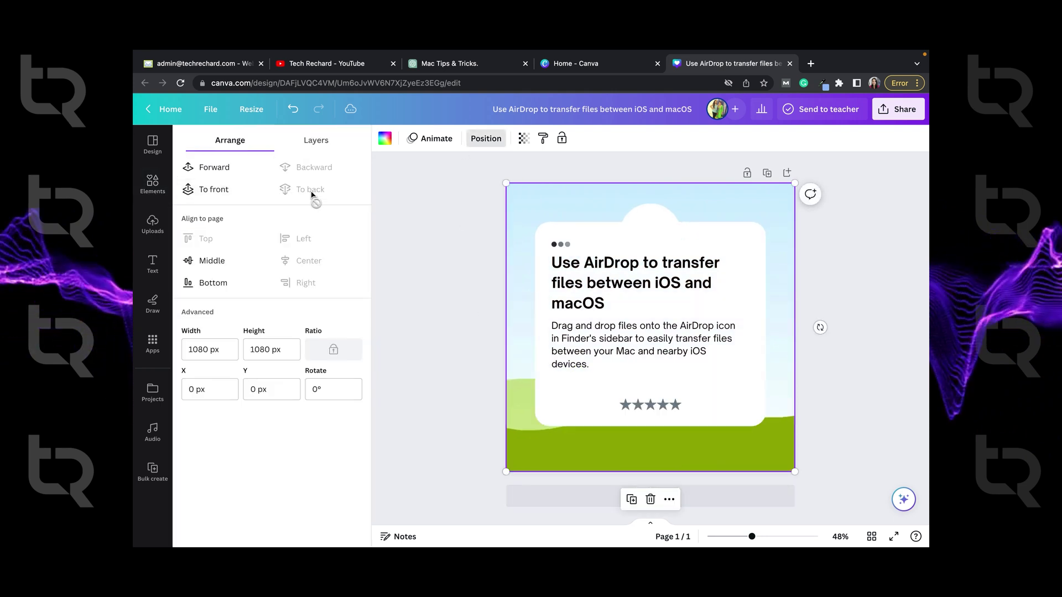
left_click(518, 261)
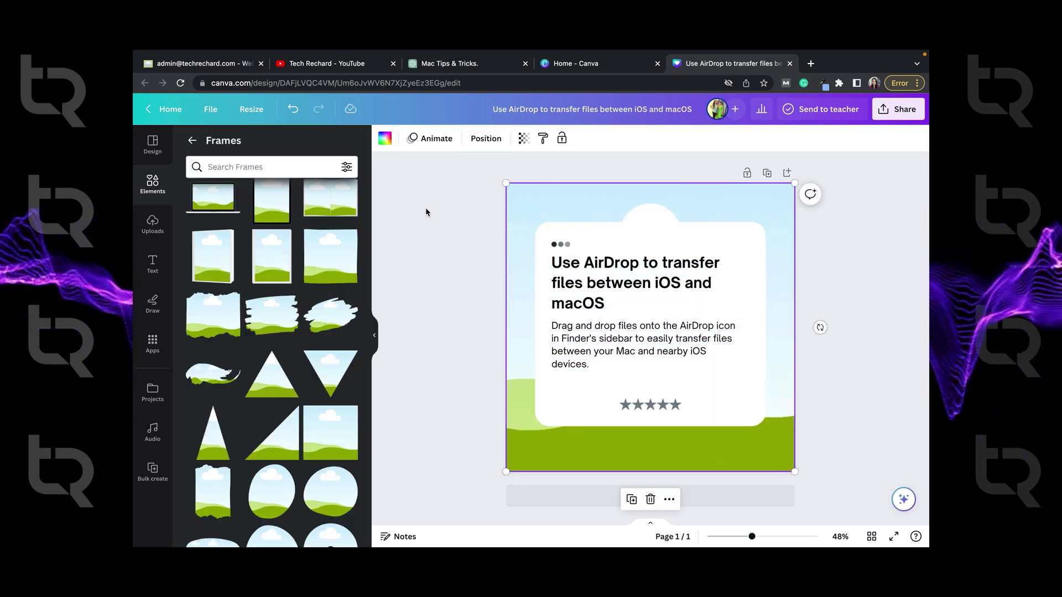
- Search the elements for "macbook" and add the photo Silver Macbook on White Table to the Social Media folder
left_click(152, 184)
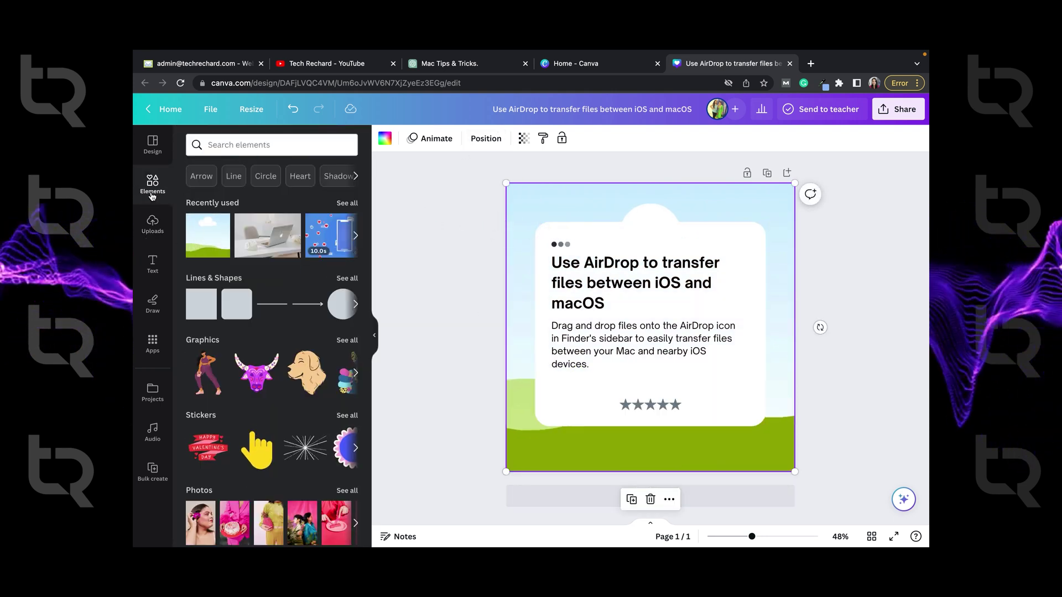
left_click(238, 145)
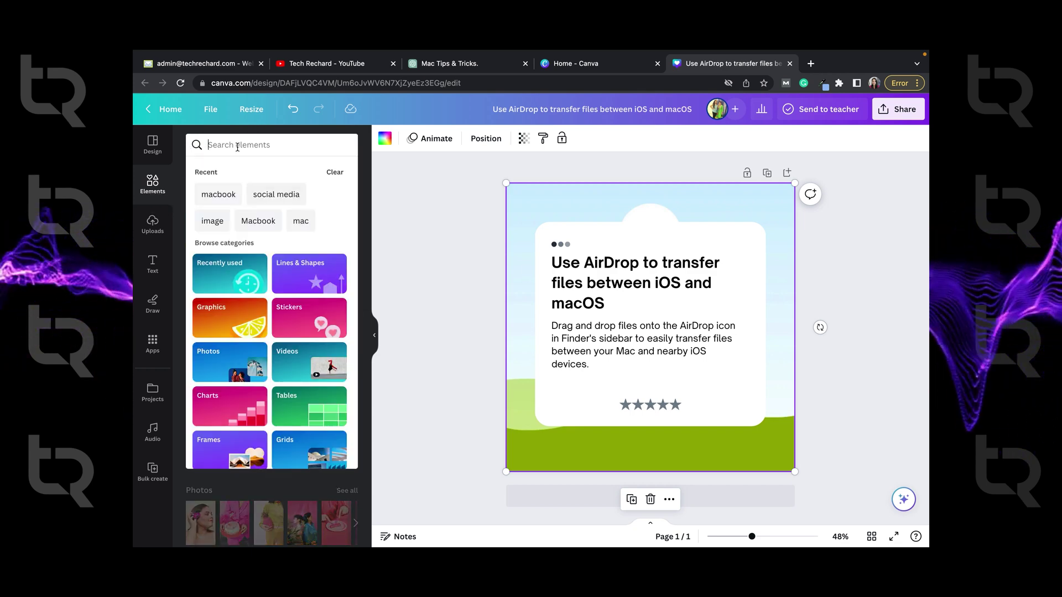
type("macbook")
key("Return")
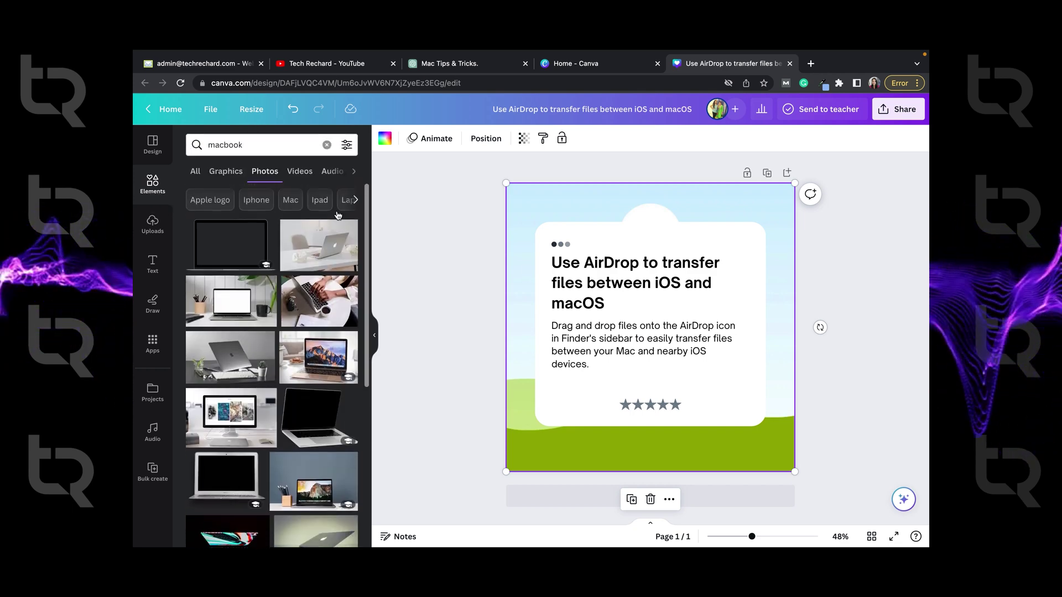
left_click(349, 231)
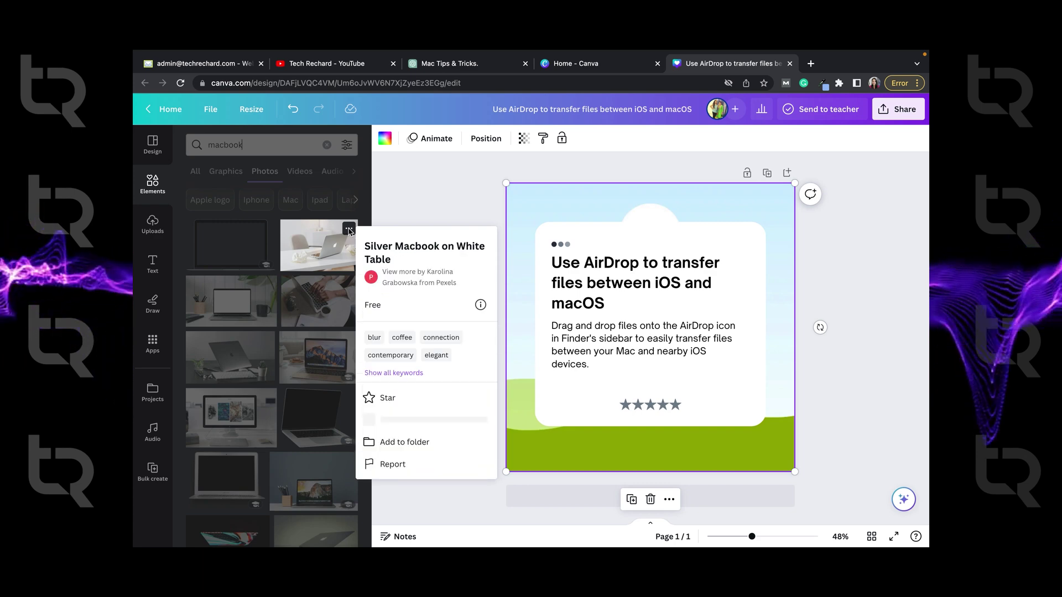
left_click(409, 443)
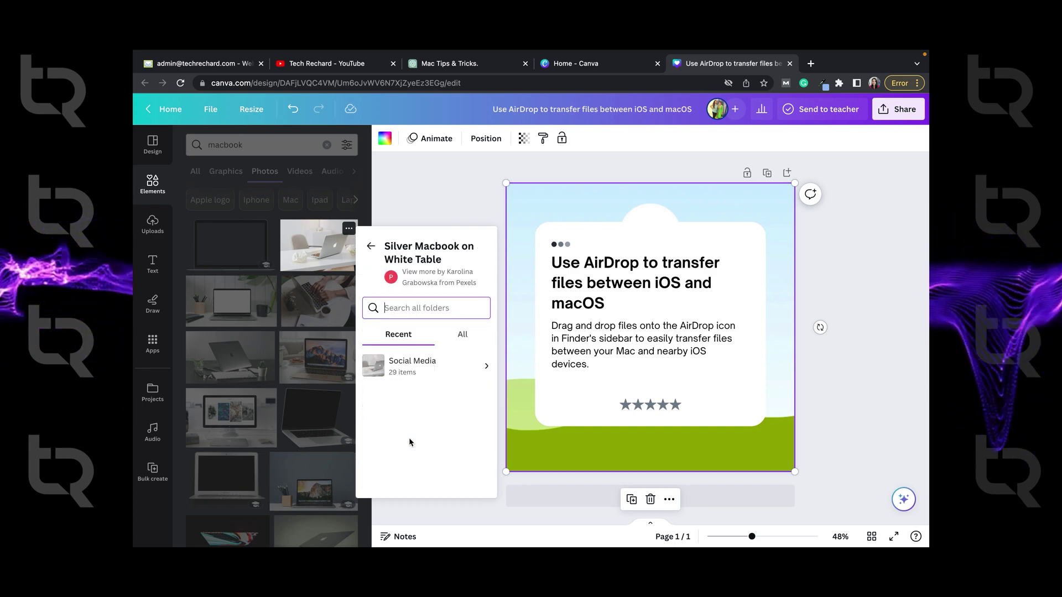
left_click(412, 365)
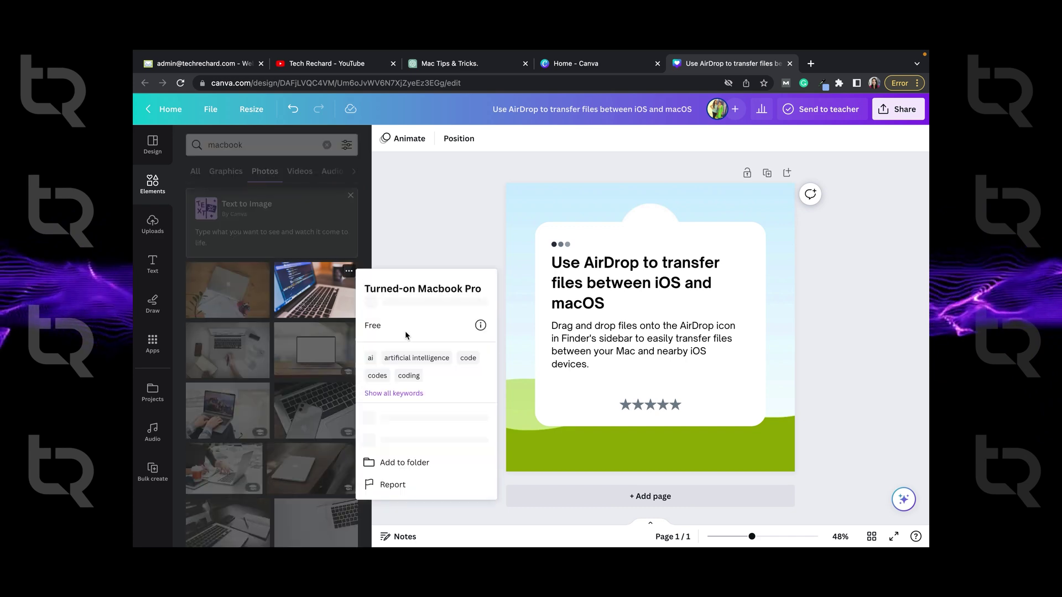
key("Escape")
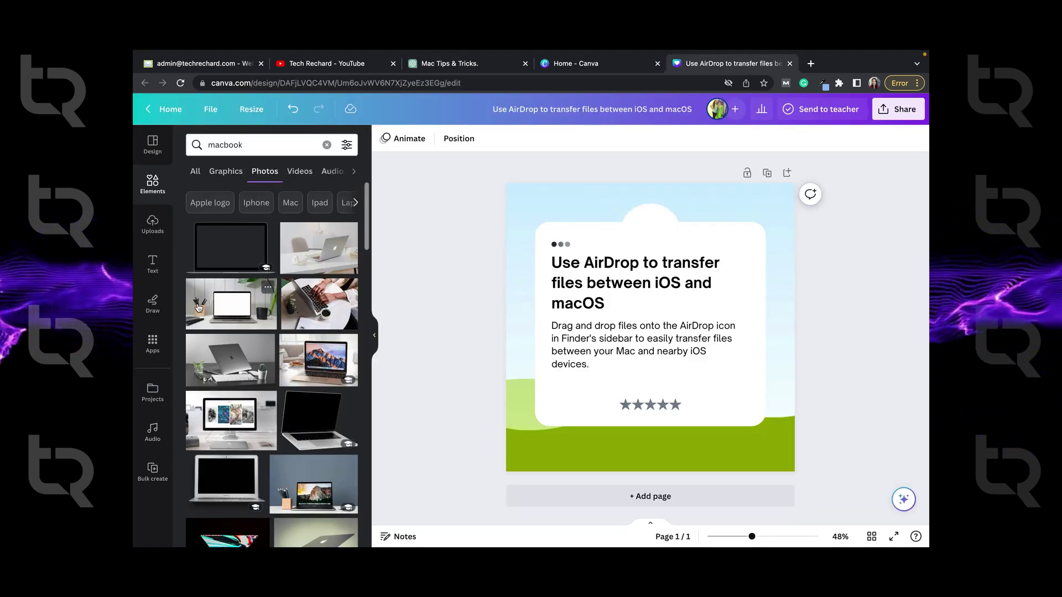
- Start manual data entry in Bulk create and clear the sample data table
left_click(153, 348)
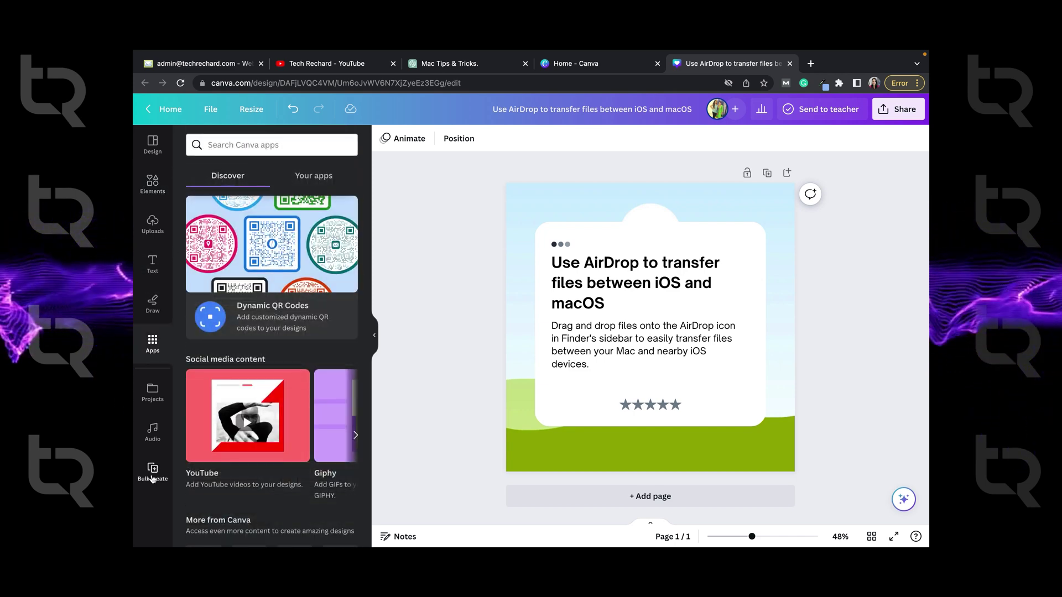
left_click(154, 475)
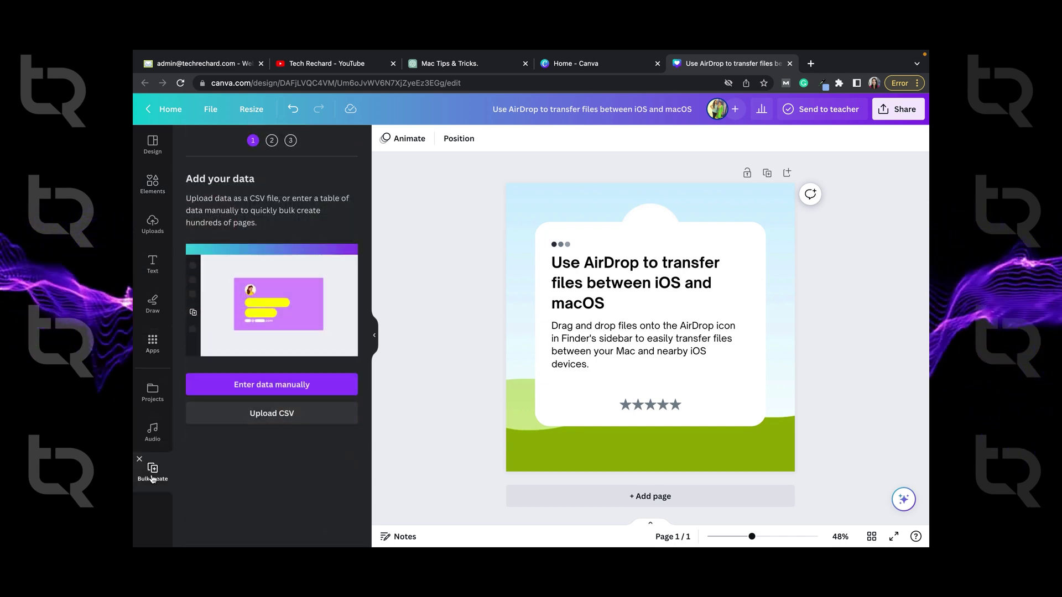
left_click(271, 385)
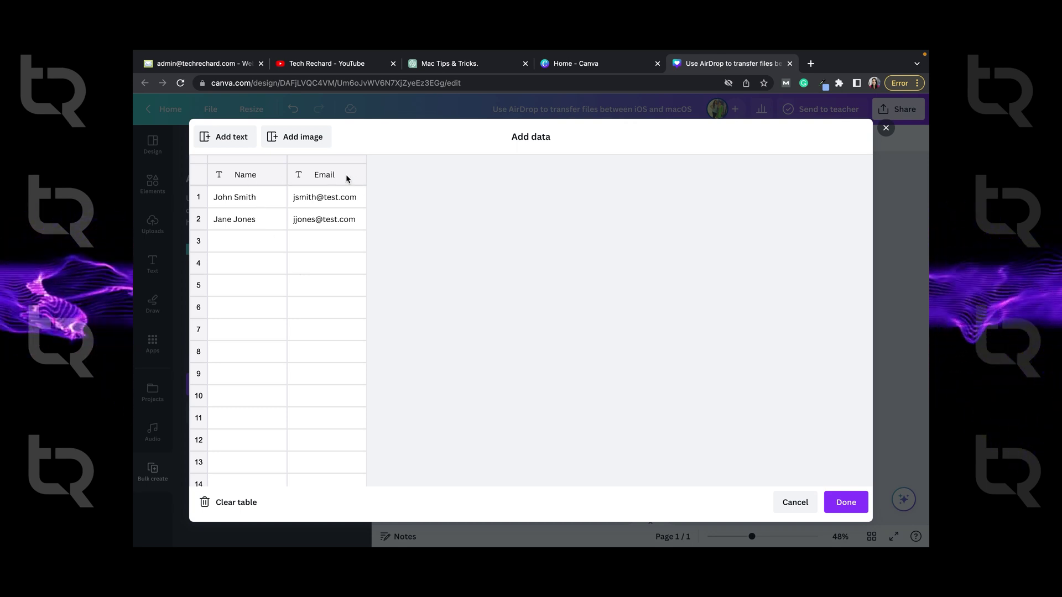
left_click(249, 502)
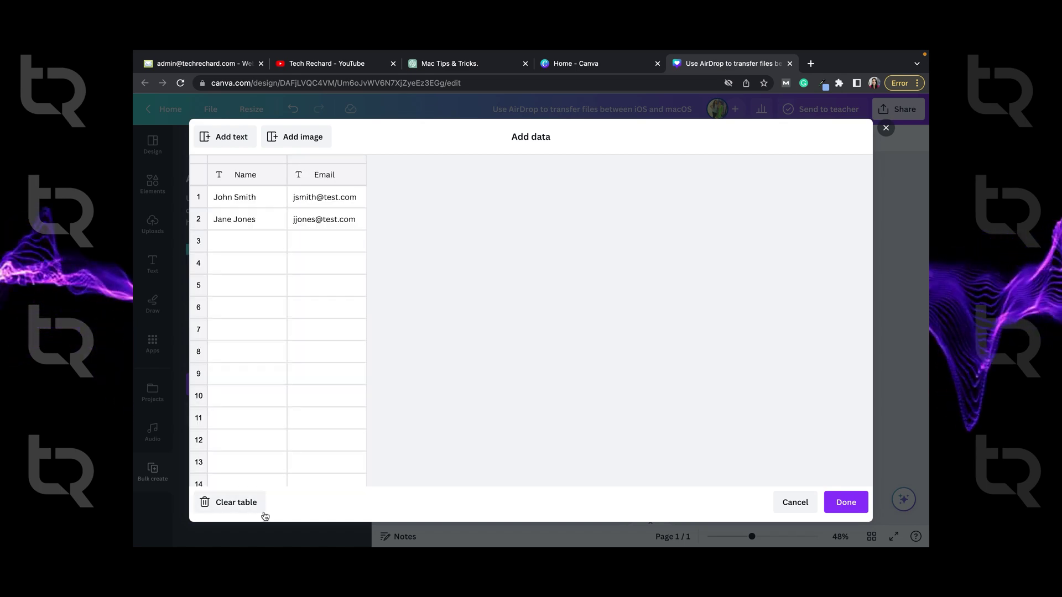
left_click(249, 502)
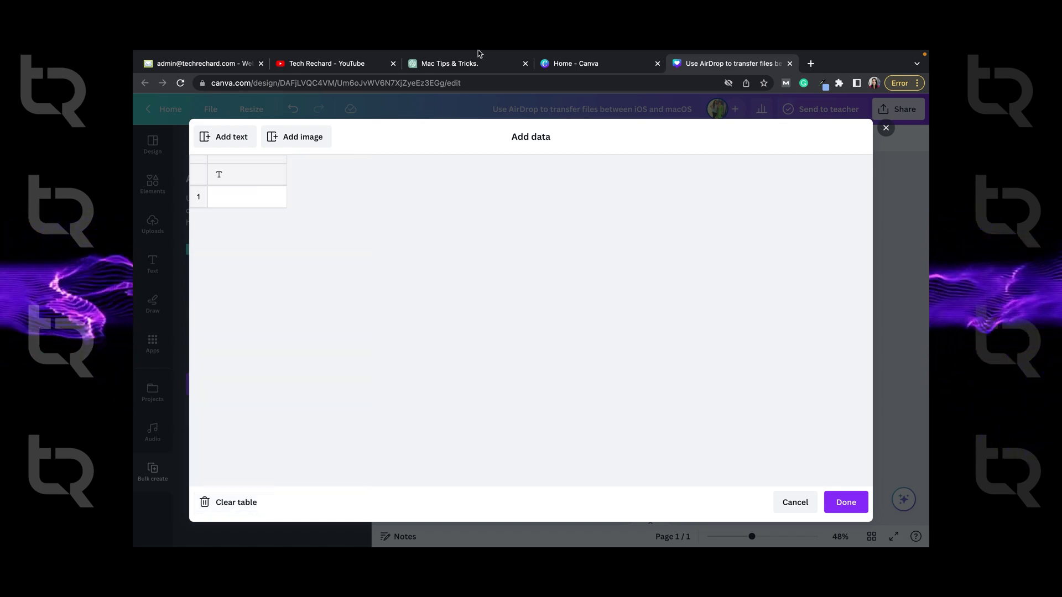
- Copy the whole 30-row Trick and Description table from ChatGPT and paste it into the empty Bulk create data table in Canva
left_click(451, 64)
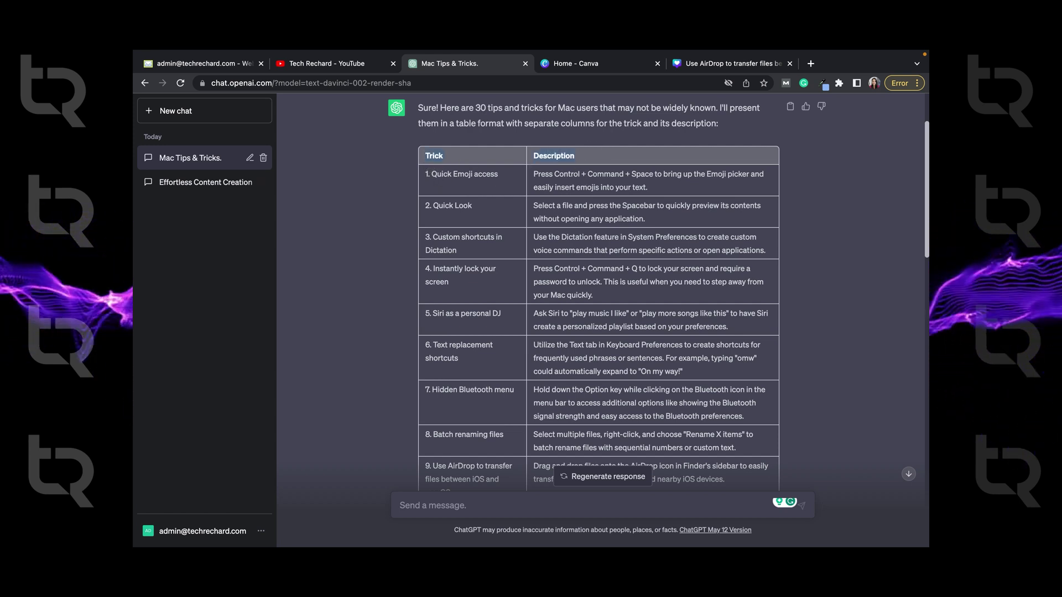
left_click_drag(426, 173, 561, 547)
left_click_drag(699, 352, 702, 366)
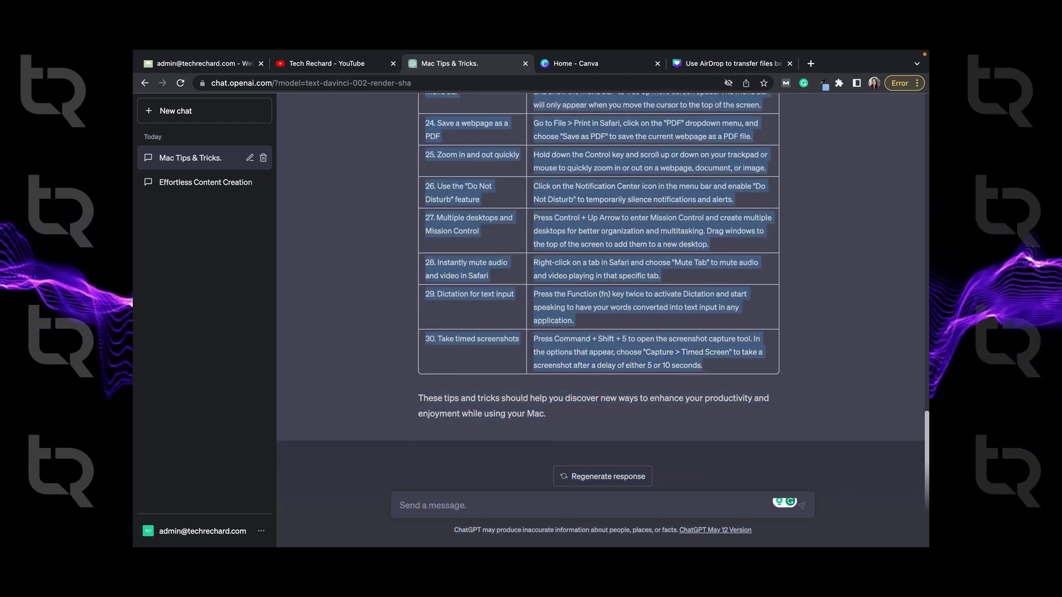
right_click(646, 271)
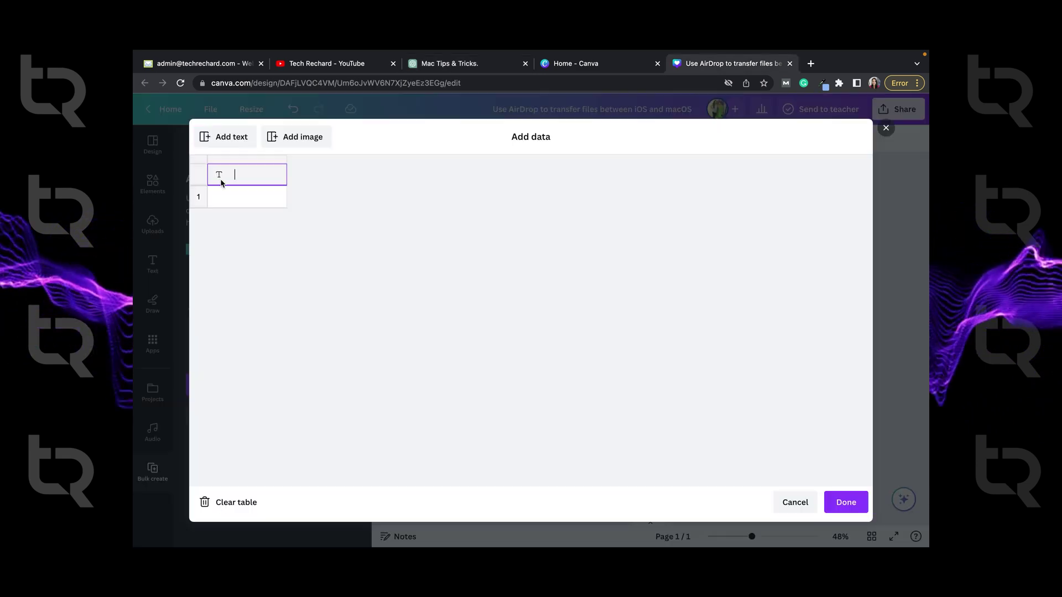
right_click(241, 176)
left_click(268, 209)
scroll(271, 332, "down", 10)
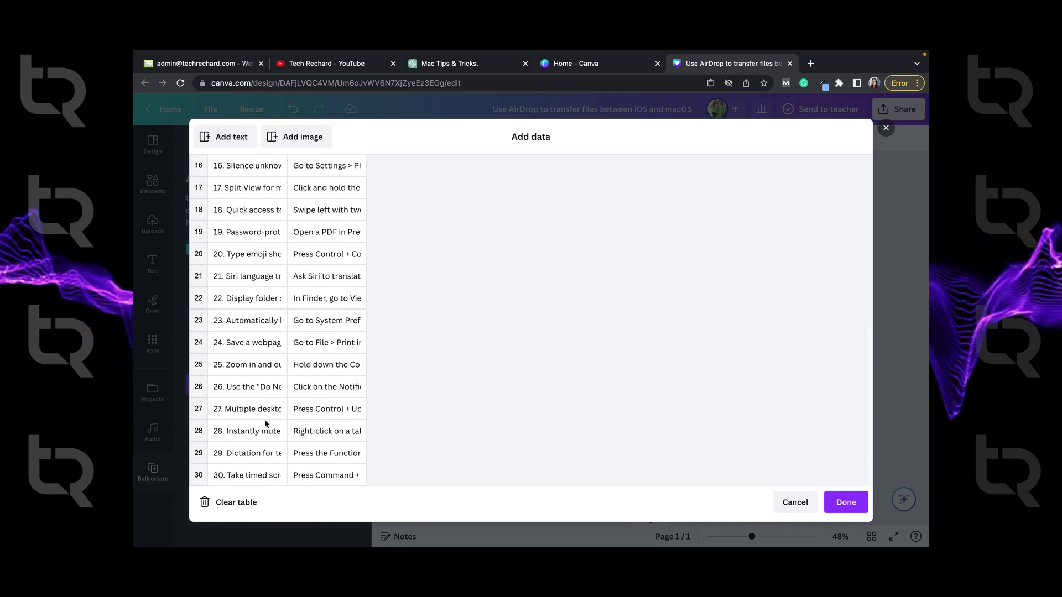
scroll(293, 360, "up", 10)
- Add an image column to the data table and fill rows 1 to 19 with photos from the Social Media folder
left_click(304, 140)
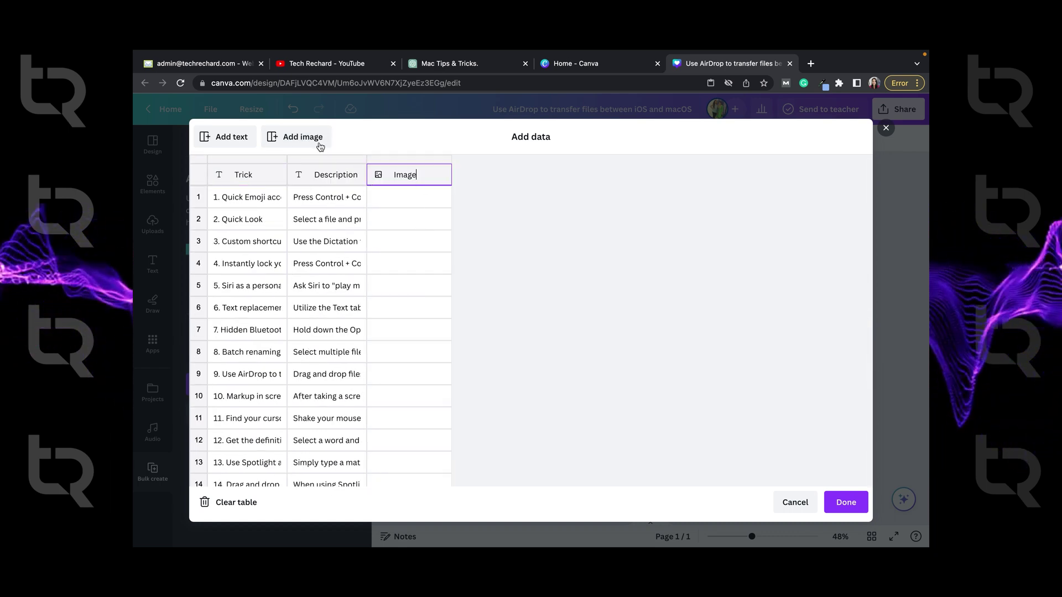
left_click(442, 197)
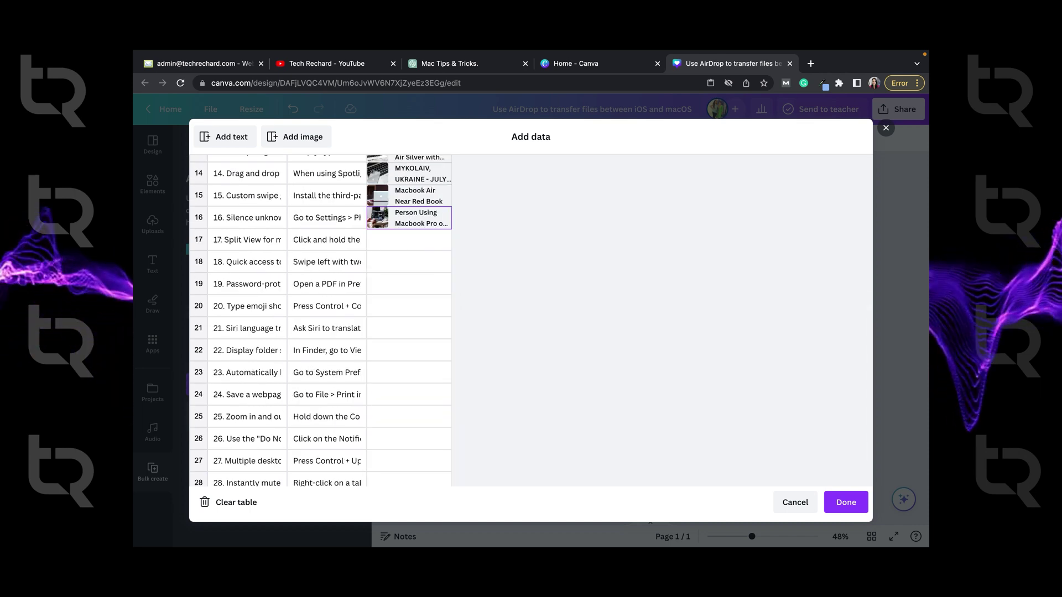
left_click(442, 261)
scroll(481, 420, "down", 5)
left_click(481, 433)
scroll(548, 317, "down", 5)
left_click(548, 319)
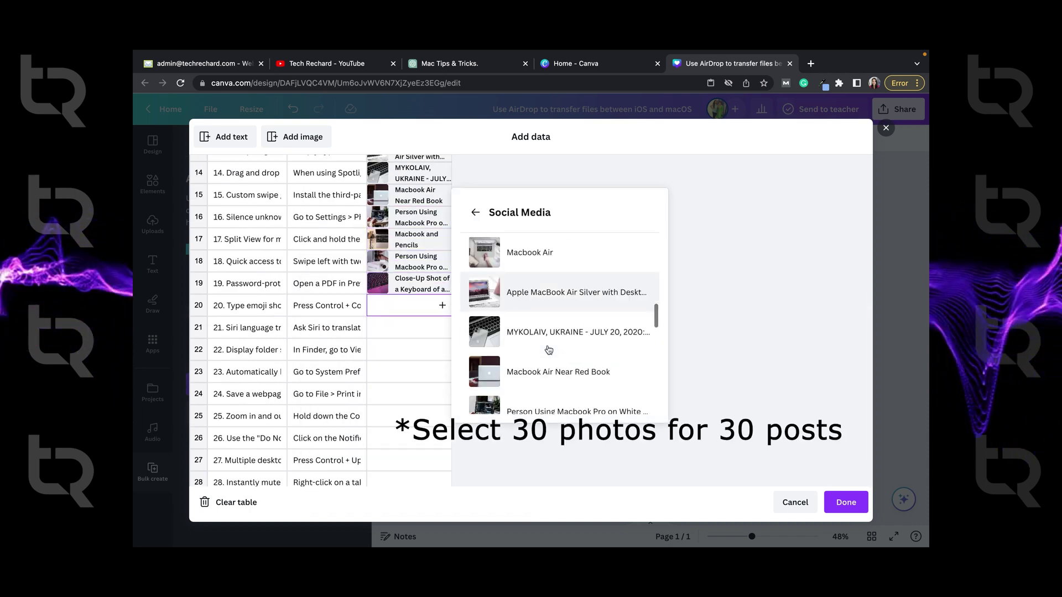
- Assign a different Social Media folder photo to each image cell of rows 20 to 25
left_click(548, 351)
scroll(573, 367, "down", 5)
left_click(573, 366)
scroll(571, 401, "down", 5)
left_click(571, 401)
left_click(441, 372)
left_click(554, 383)
left_click(442, 394)
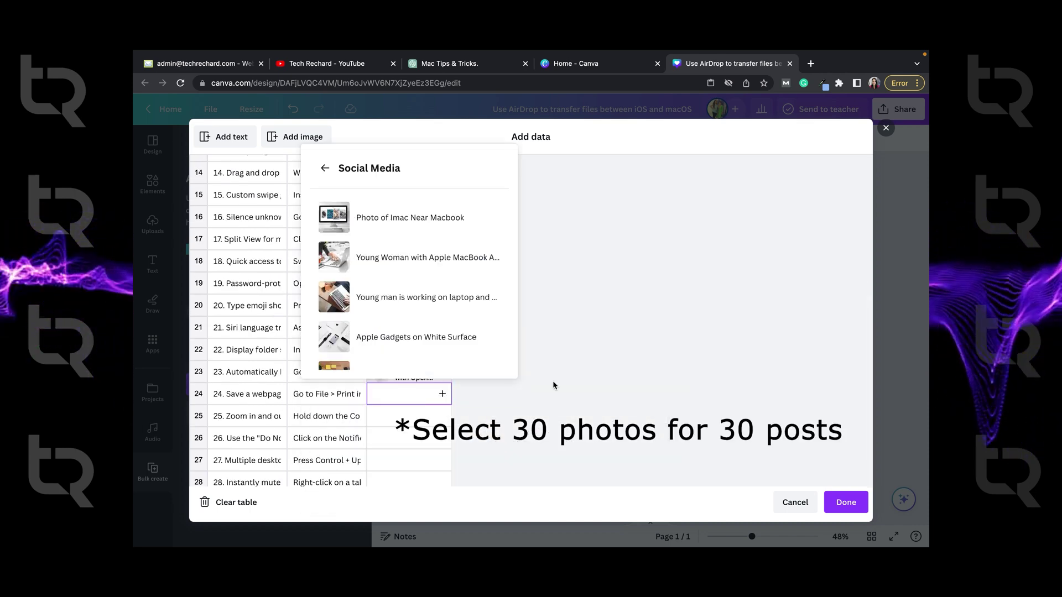
left_click(467, 332)
left_click(442, 415)
left_click(467, 363)
- Give rows 26 to 30 their photos from the Social Media folder and save the completed data table
scroll(419, 451, "down", 3)
left_click(426, 387)
left_click(415, 227)
left_click(420, 409)
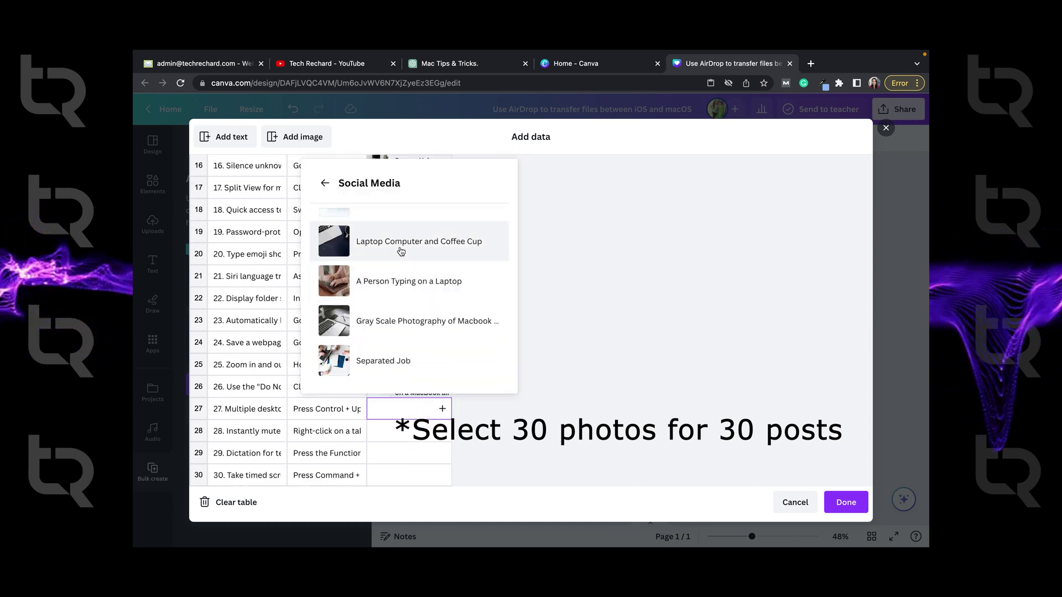
left_click(400, 251)
left_click(414, 431)
left_click(415, 353)
left_click(413, 458)
left_click(428, 359)
left_click(428, 349)
scroll(521, 345, "up", 7)
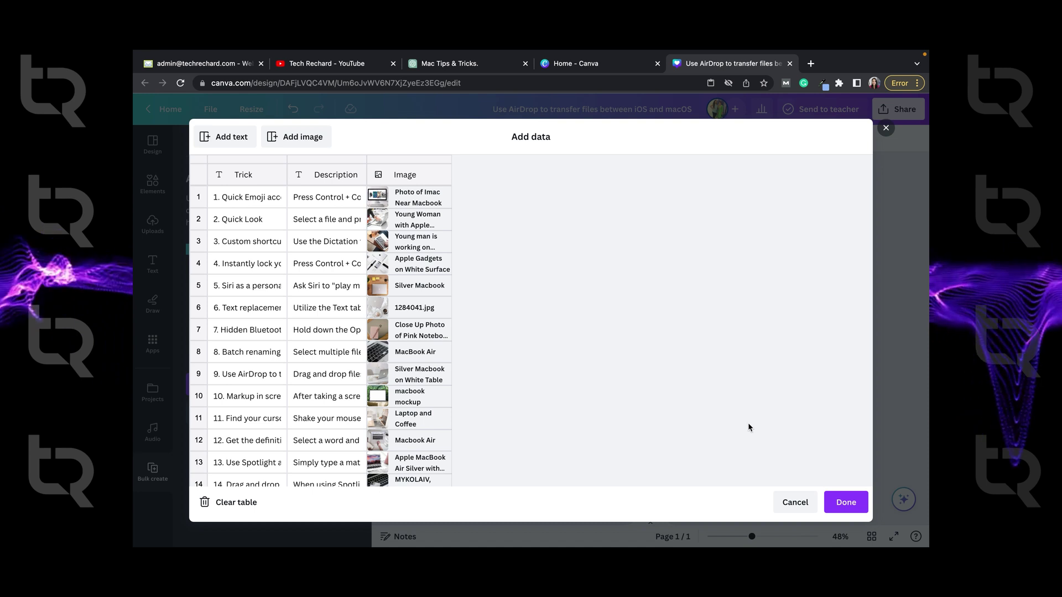
left_click(846, 503)
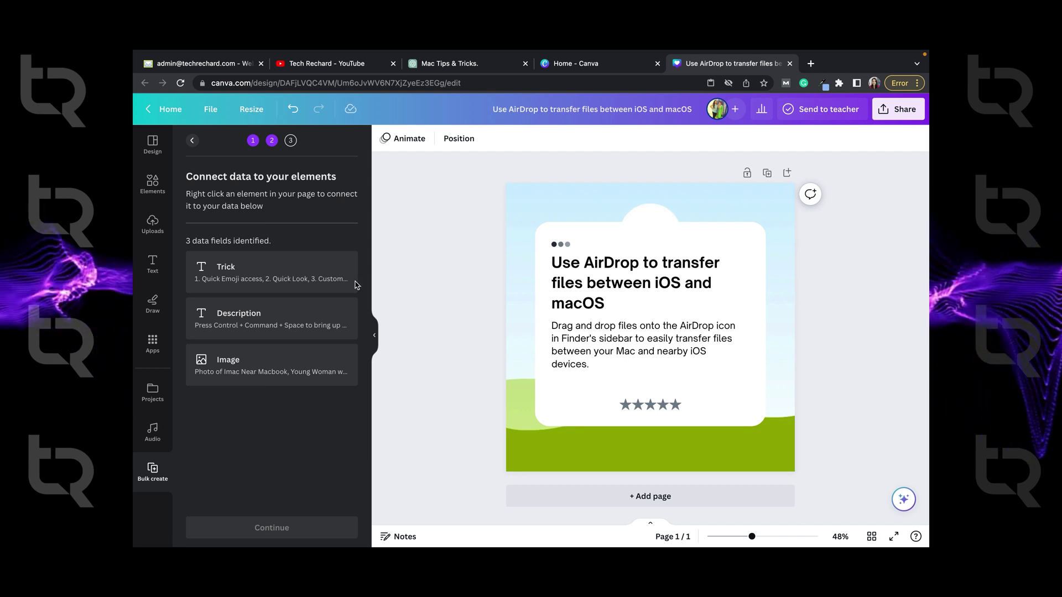
- Connect the card's title text to the Trick field and its body text to the Description field
left_click(602, 277)
right_click(602, 276)
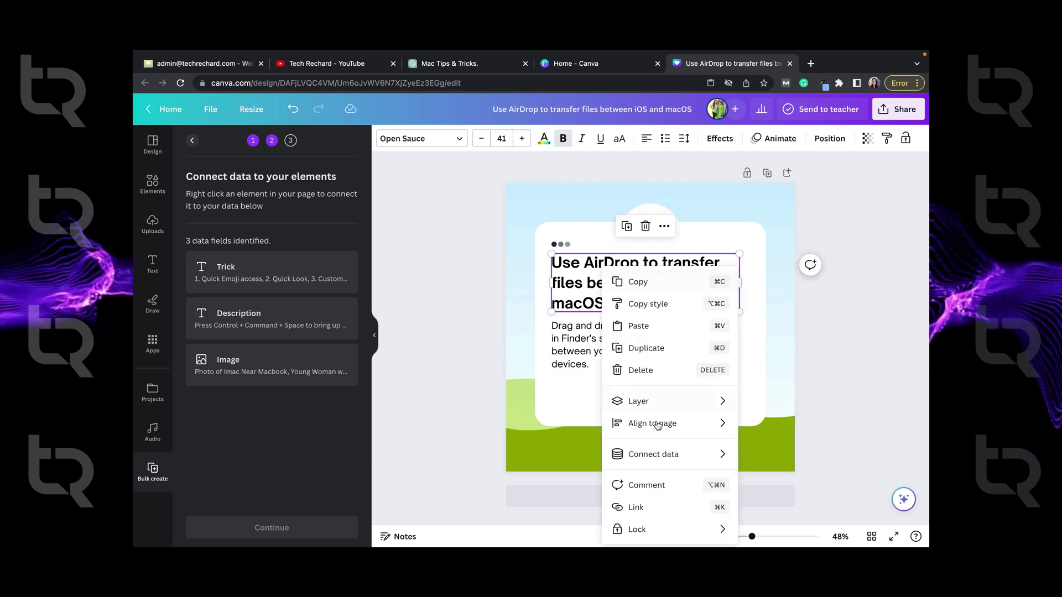
mouse_move(665, 455)
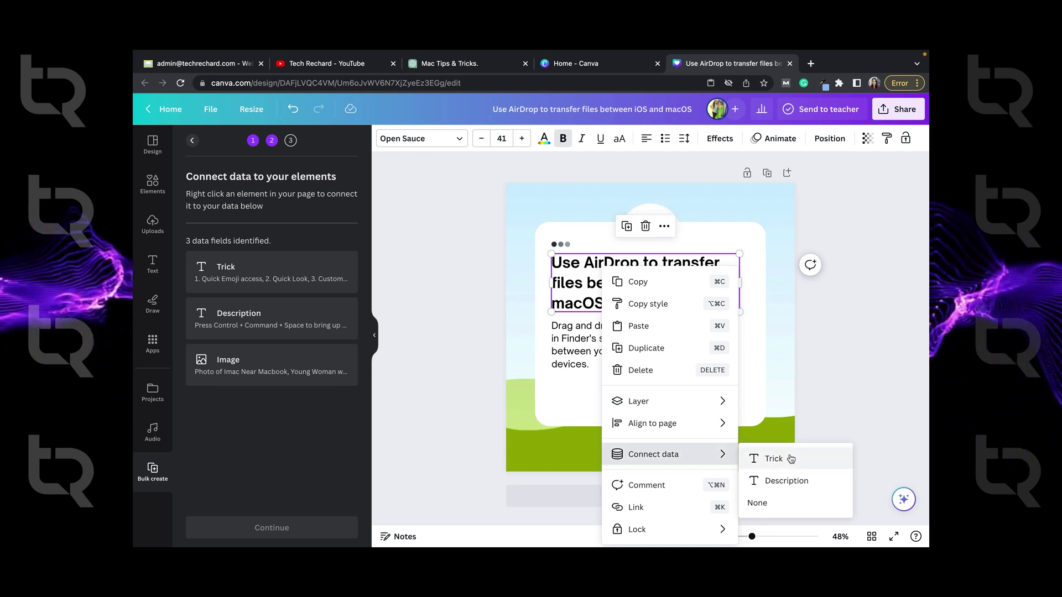
left_click(774, 462)
right_click(622, 346)
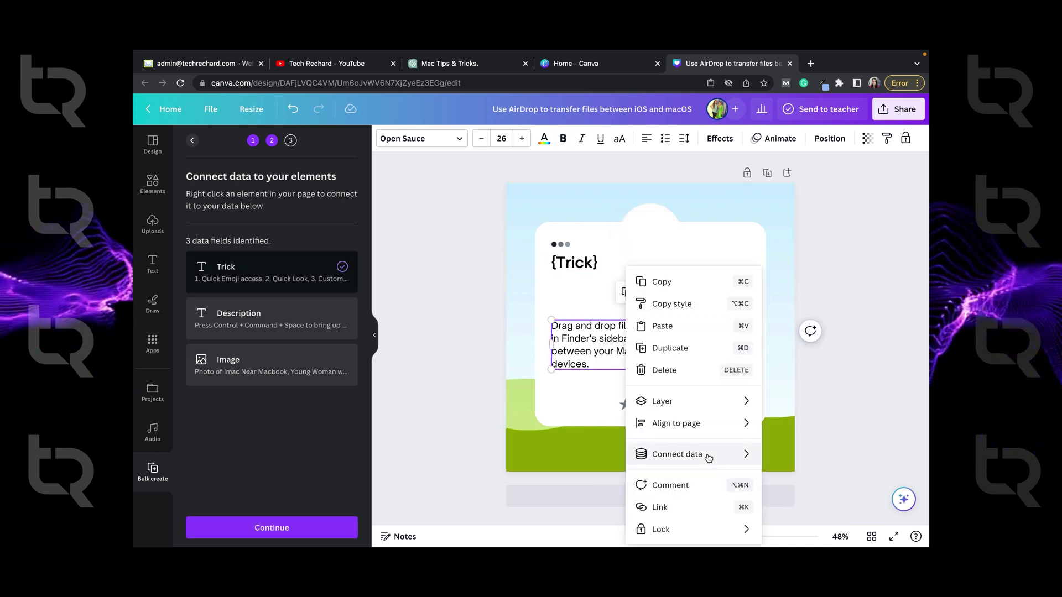
mouse_move(707, 458)
left_click(790, 484)
- Connect the full-page background frame to the Image data field
right_click(543, 206)
mouse_move(611, 393)
left_click(708, 394)
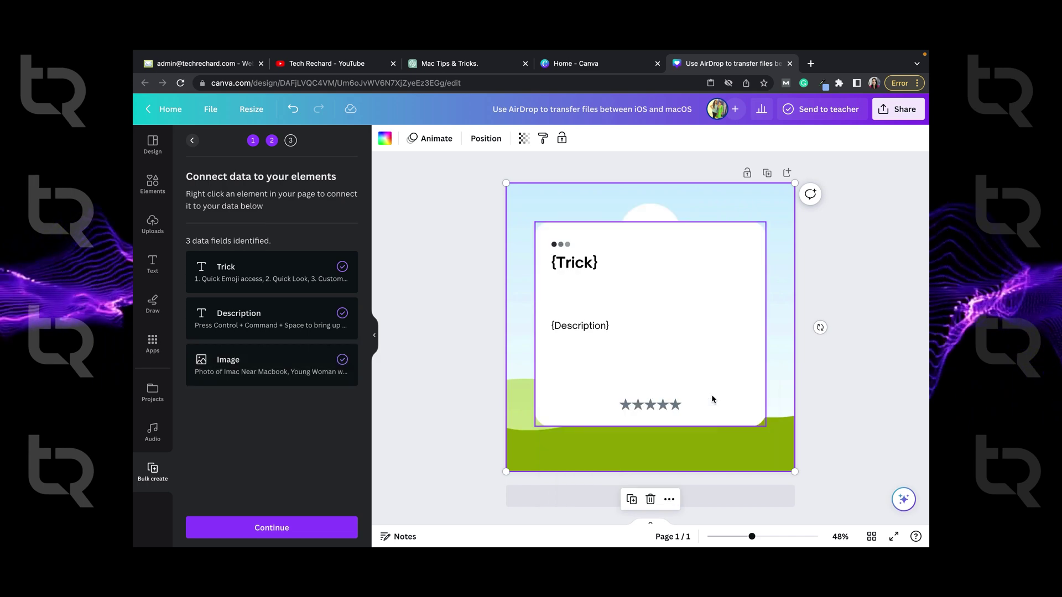
- Continue to applying the data and generate pages for all 30 selected rows
mouse_move(301, 537)
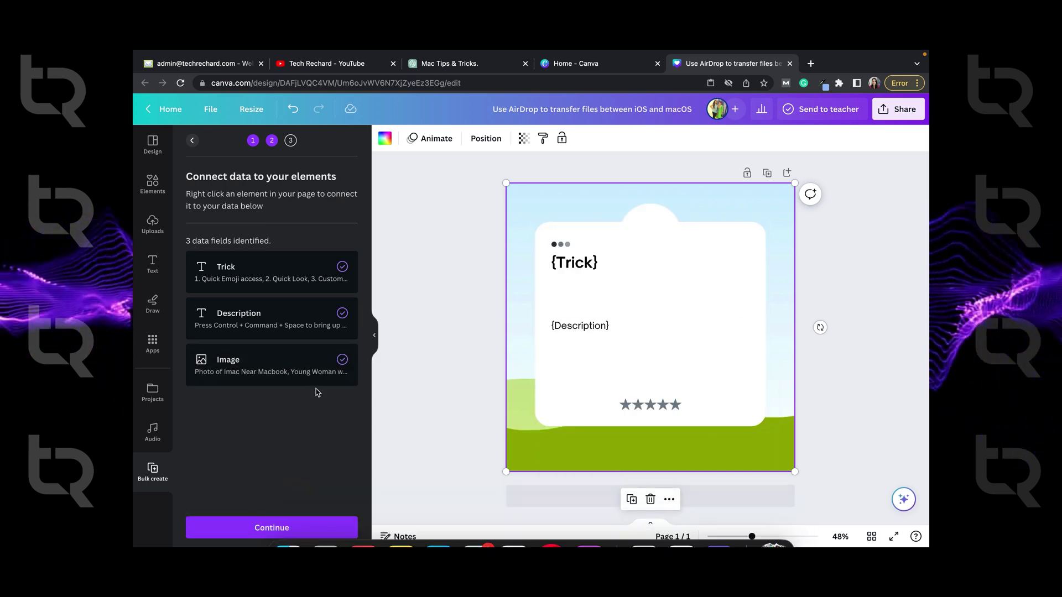
left_click(264, 530)
scroll(276, 394, "down", 10)
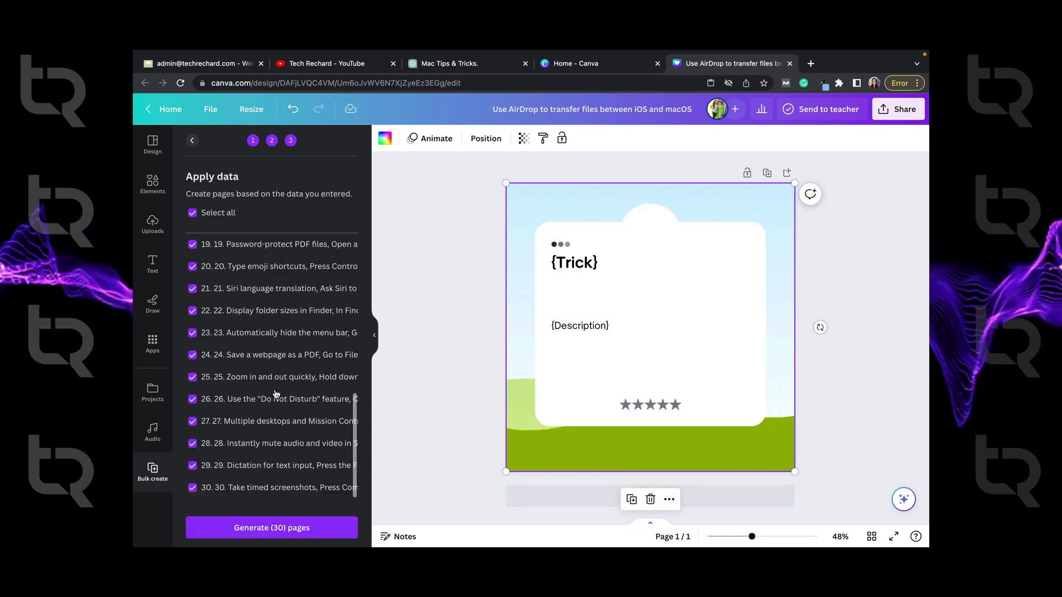
left_click(269, 528)
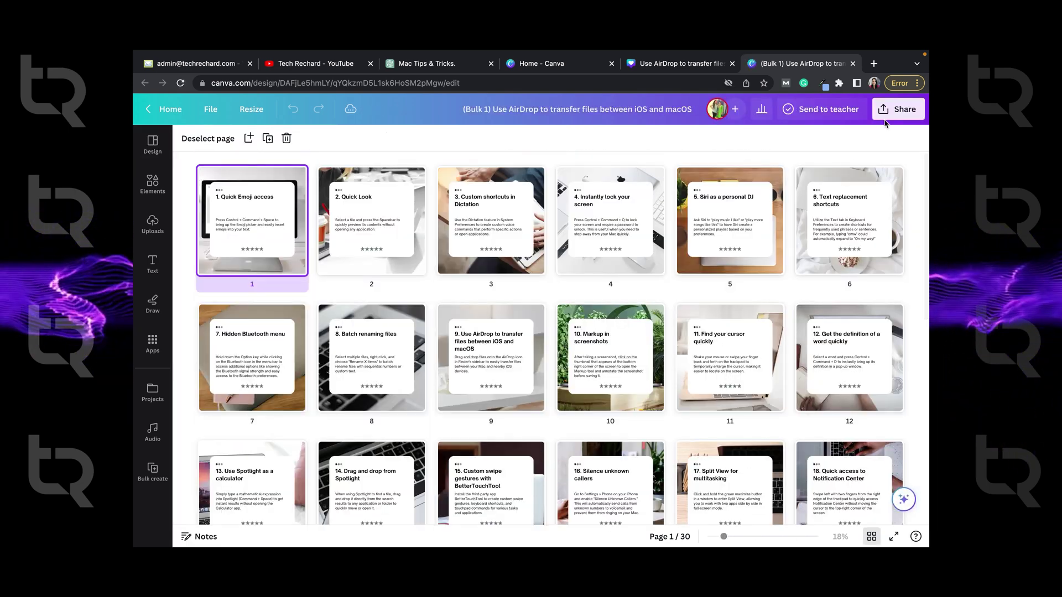
- Look at the download options for the generated design and go to scheduling under its social sharing options
left_click(889, 114)
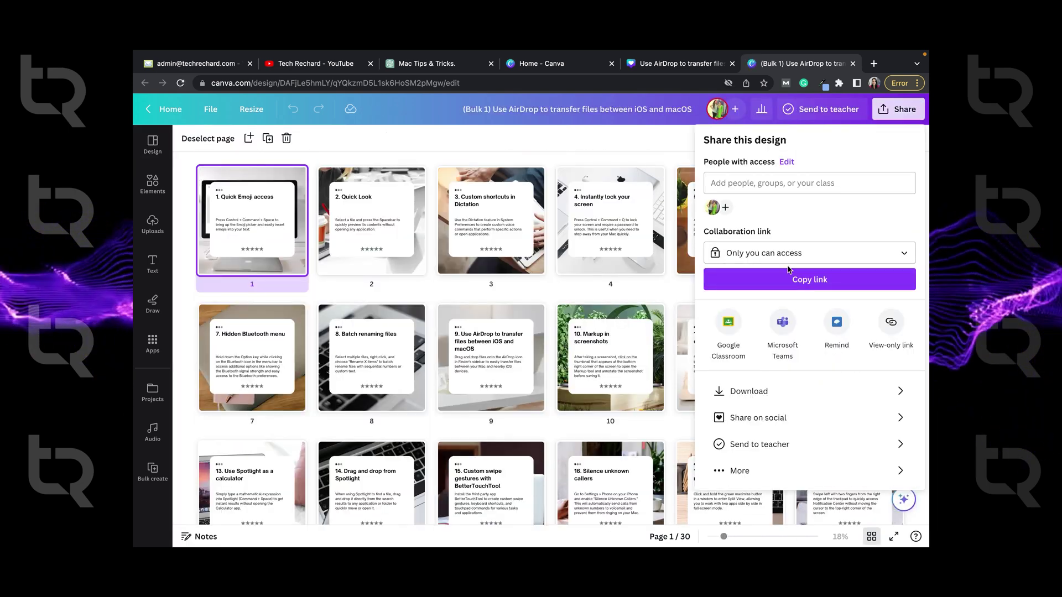
left_click(749, 392)
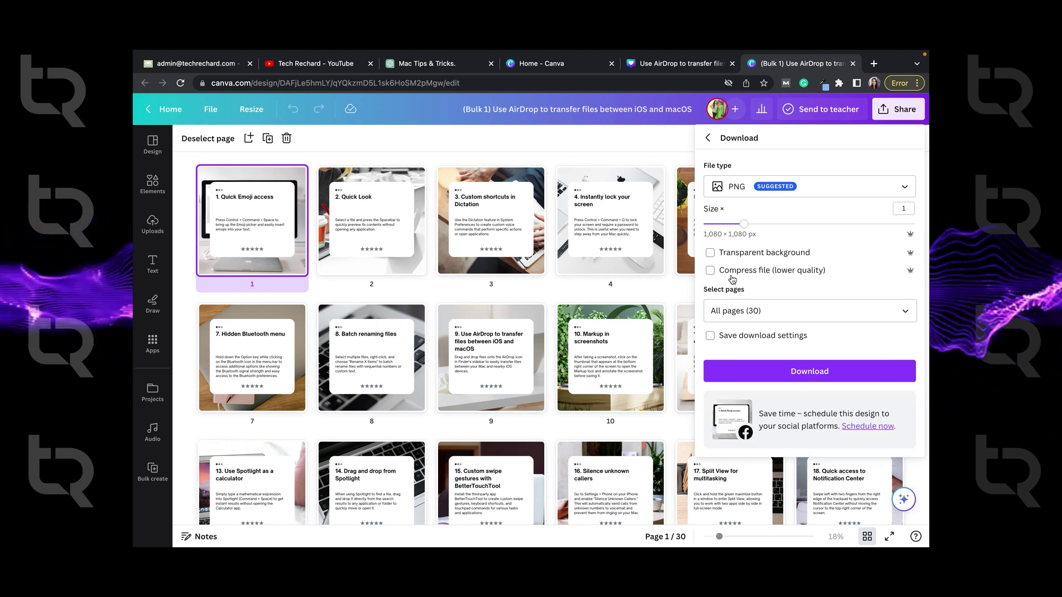
left_click(708, 138)
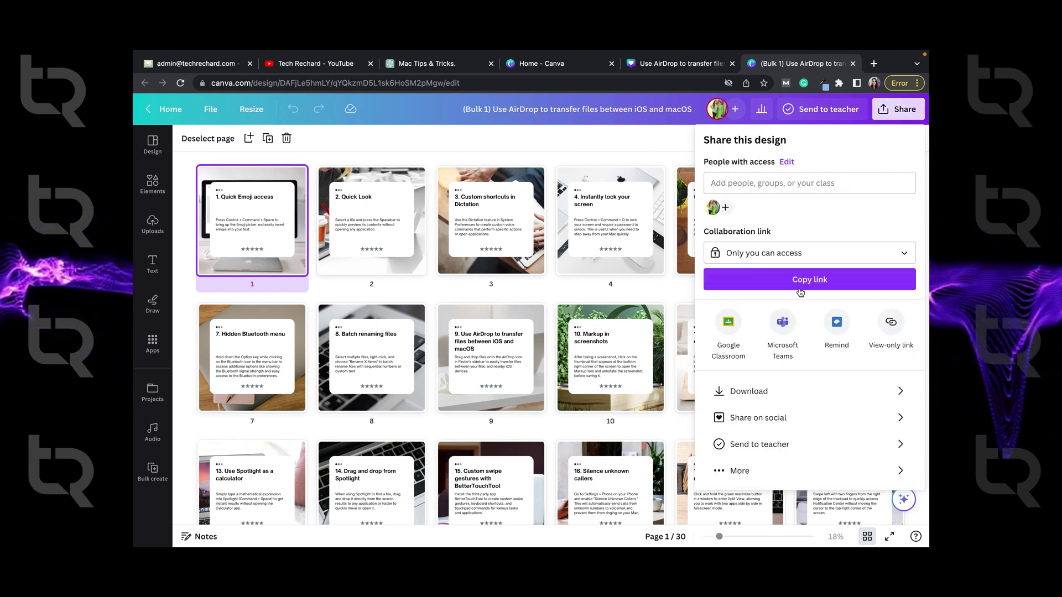
left_click(773, 425)
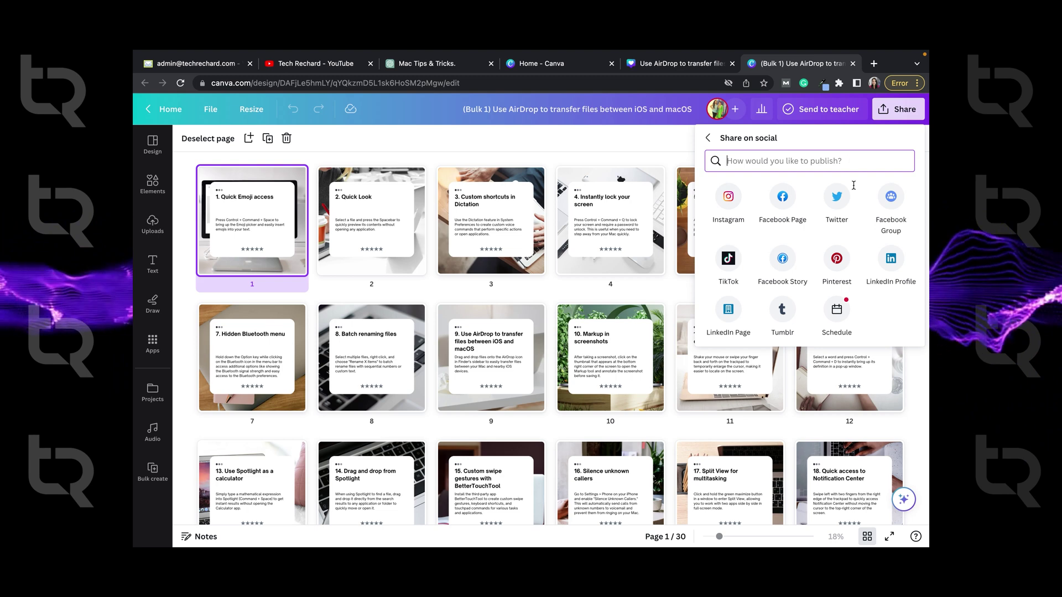
left_click(834, 317)
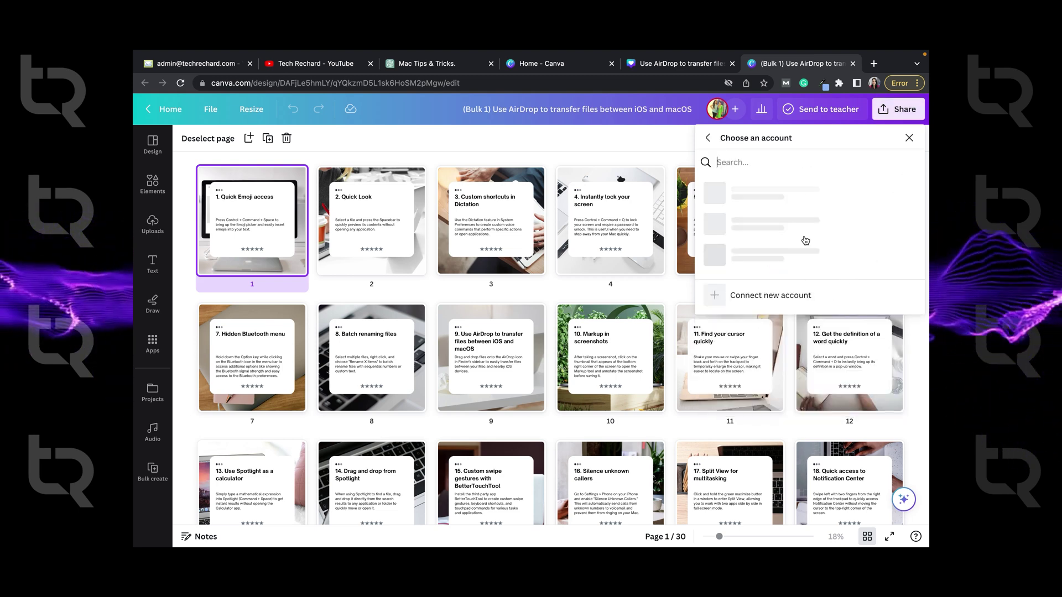